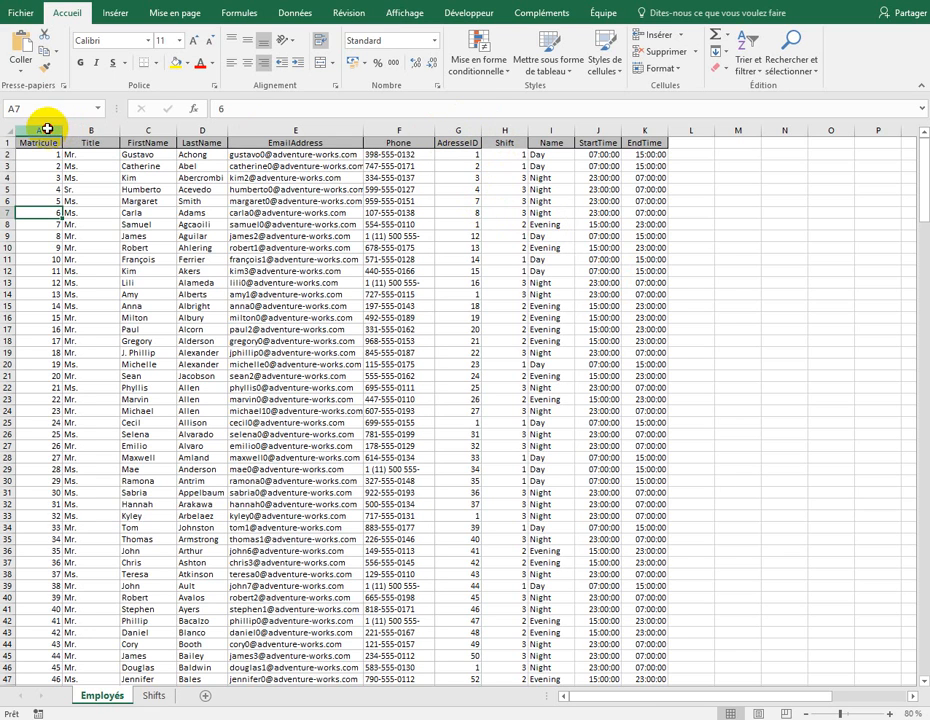
Examine the lookup formula in the first Name cell of the Employés data and the Shifts table it draws from.
{"action": "left_click_drag", "start_coordinate": [47, 129], "coordinate": [643, 133]}
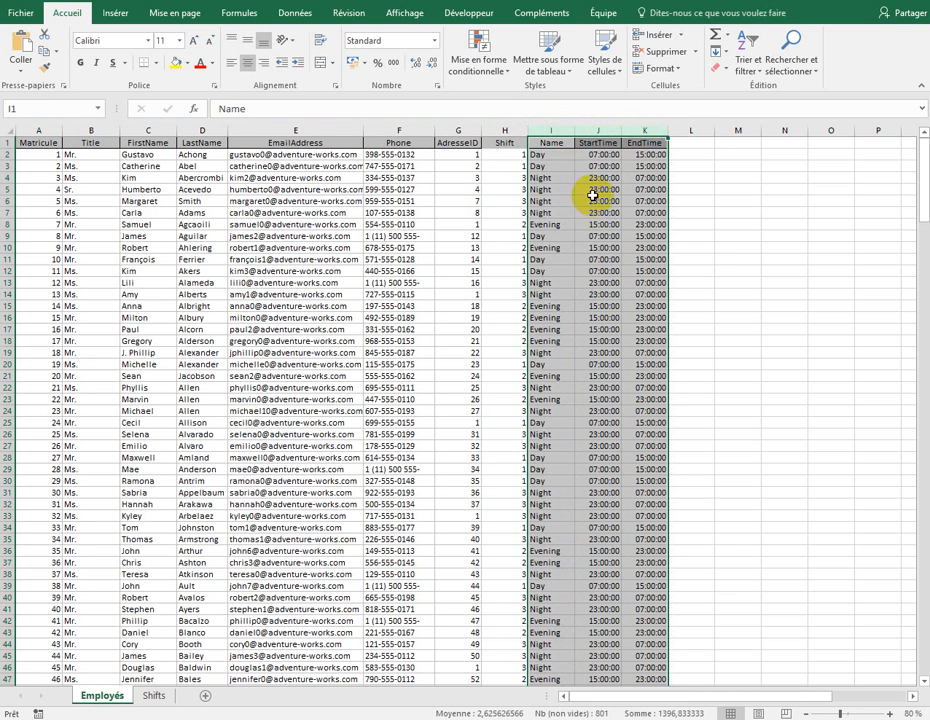
{"action": "left_click", "coordinate": [541, 157]}
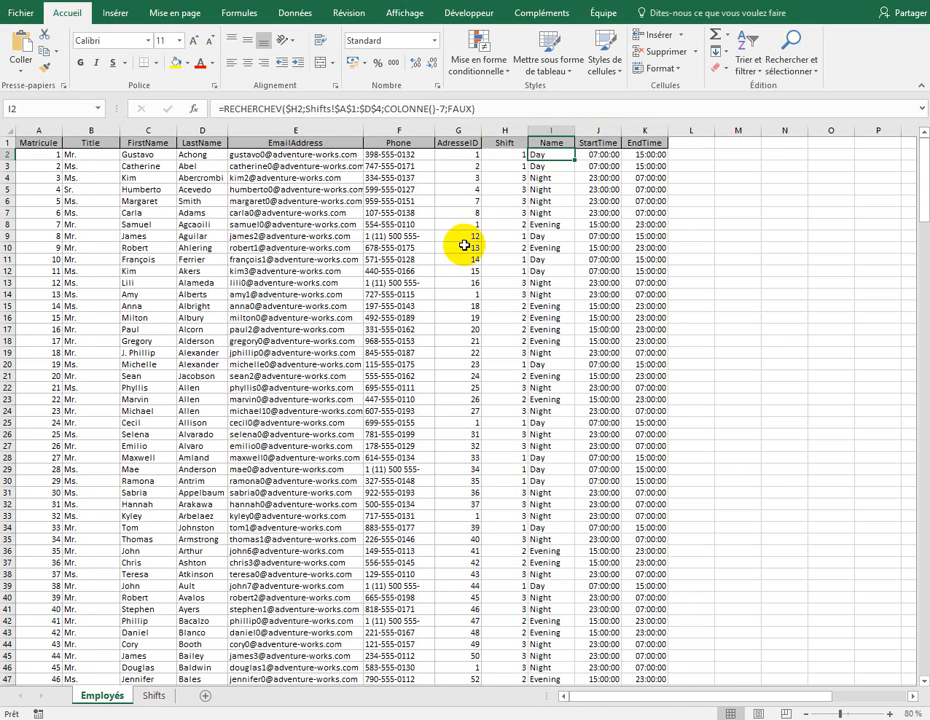
{"action": "left_click", "coordinate": [403, 110]}
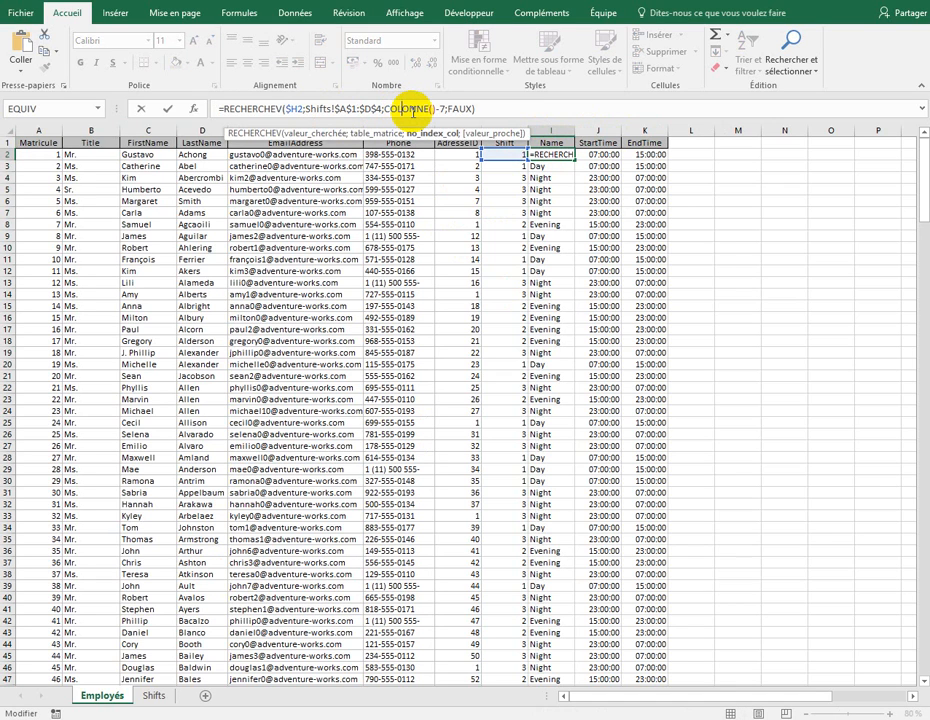
{"action": "key", "text": "ctrl+Return"}
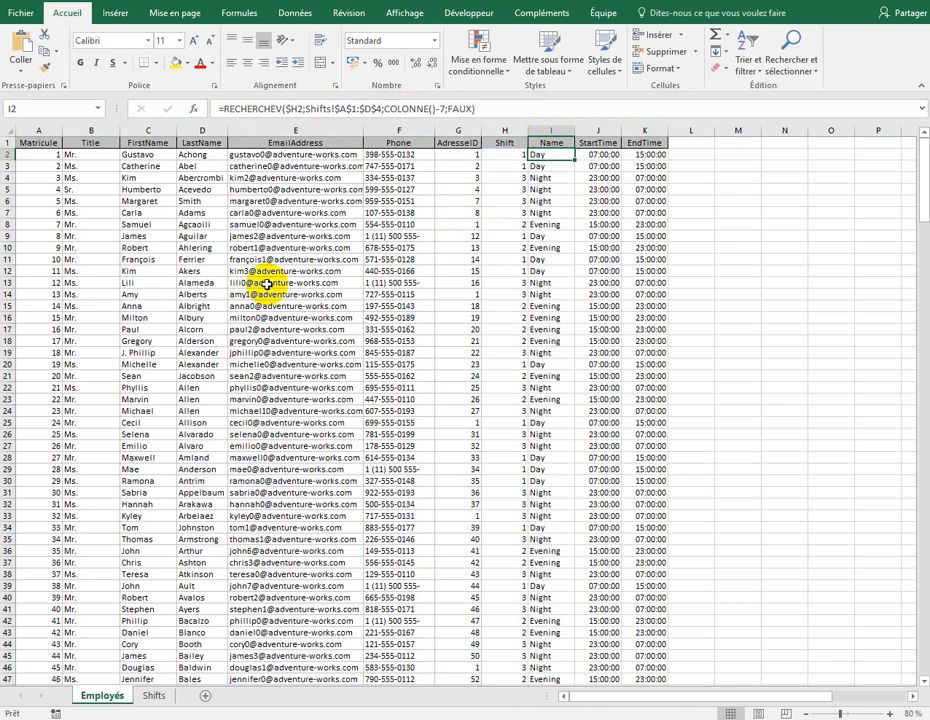
{"action": "left_click", "coordinate": [153, 696]}
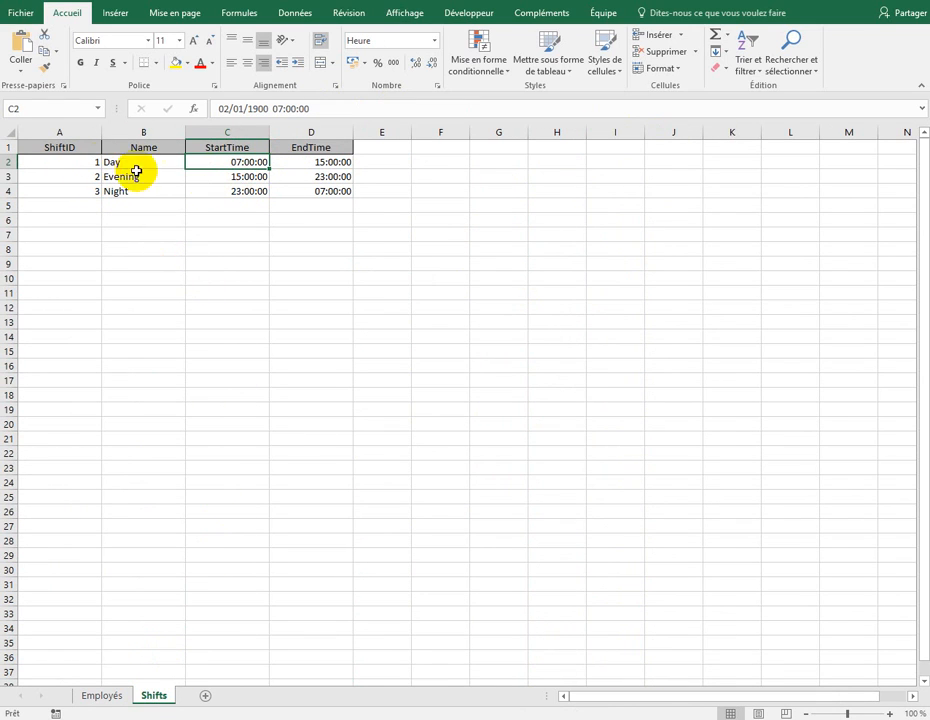
{"action": "left_click", "coordinate": [75, 130]}
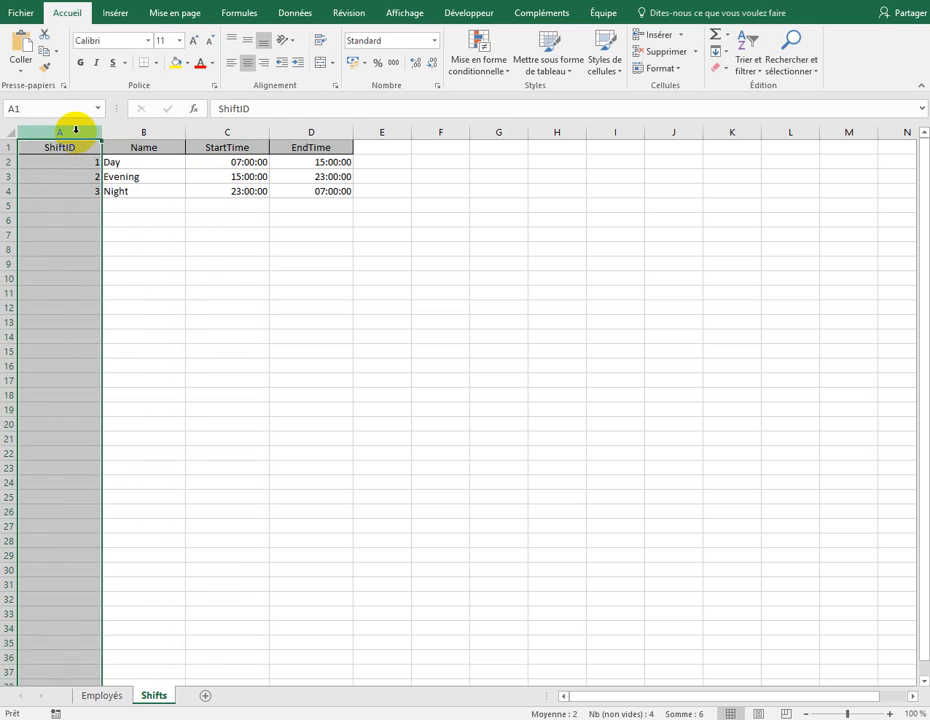
{"action": "left_click_drag", "start_coordinate": [208, 166], "coordinate": [326, 190]}
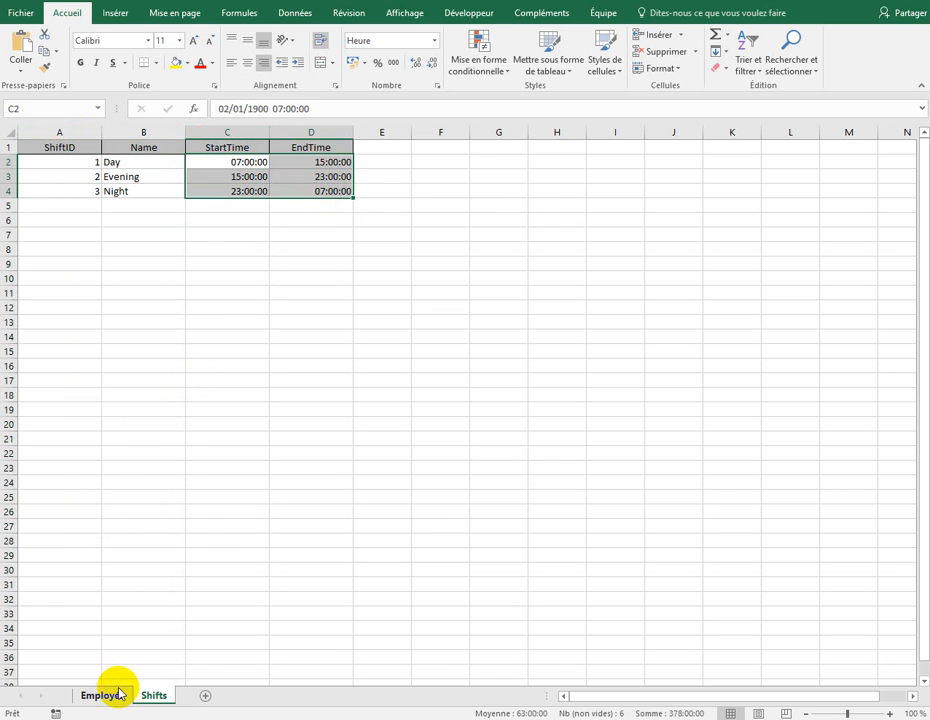
Apply the Standard number format to the StartTime and EndTime columns on the Employés sheet and inspect their first data cells.
{"action": "left_click", "coordinate": [112, 697]}
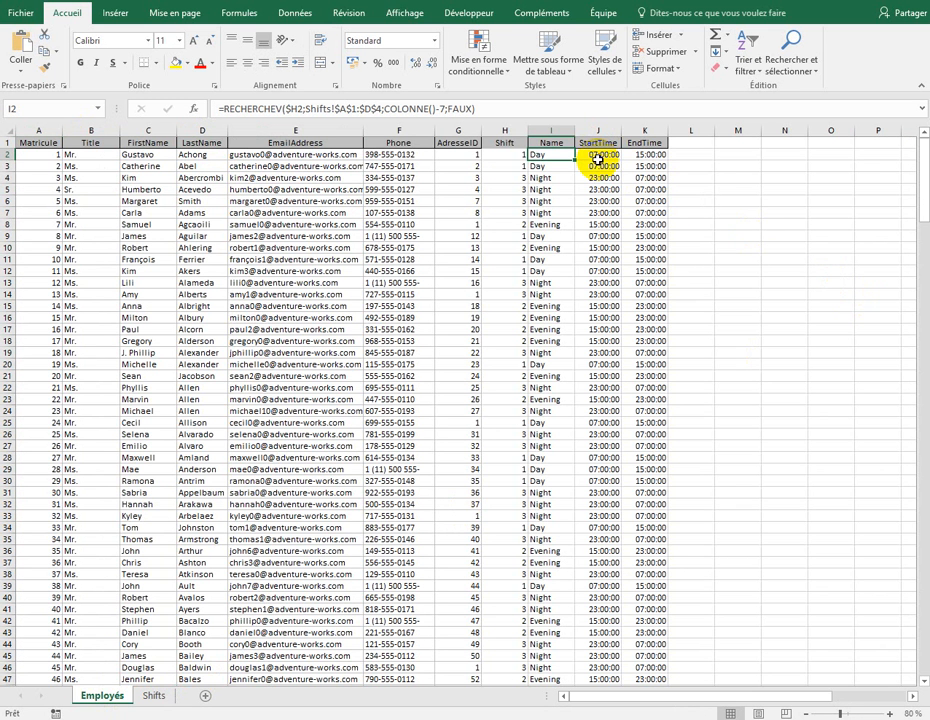
{"action": "left_click_drag", "start_coordinate": [598, 131], "coordinate": [645, 131]}
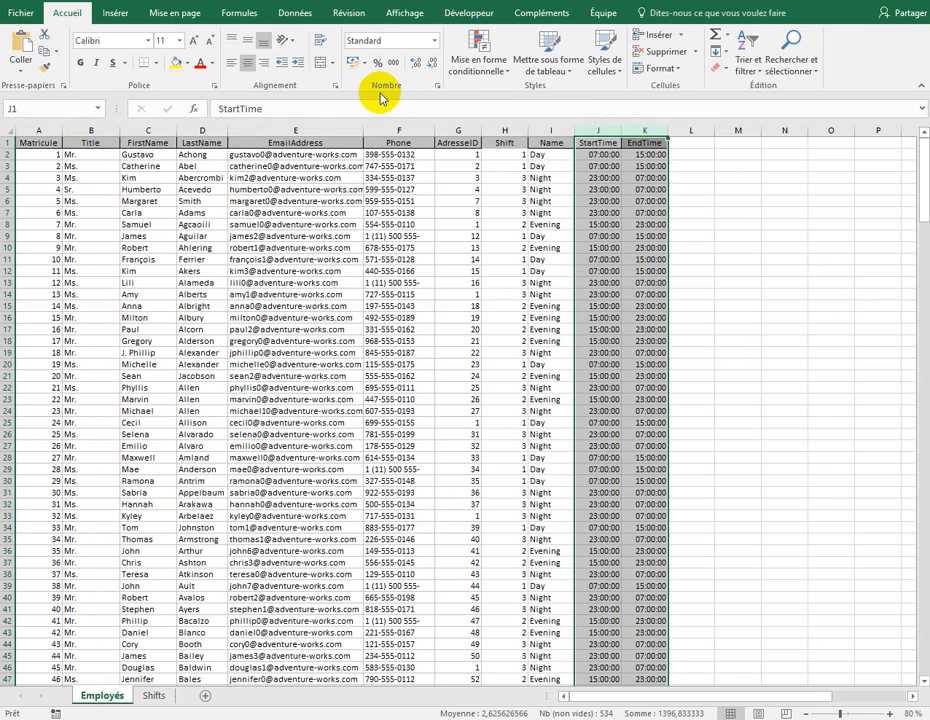
{"action": "left_click", "coordinate": [434, 41]}
{"action": "left_click", "coordinate": [396, 66]}
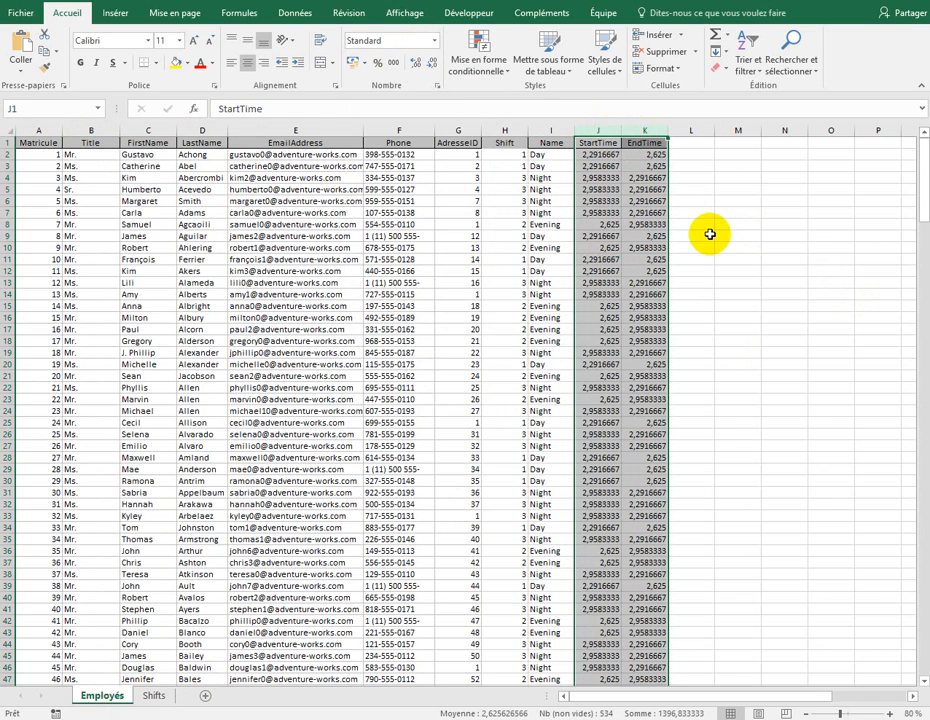
{"action": "left_click", "coordinate": [708, 234]}
{"action": "left_click", "coordinate": [610, 156]}
{"action": "left_click", "coordinate": [654, 157]}
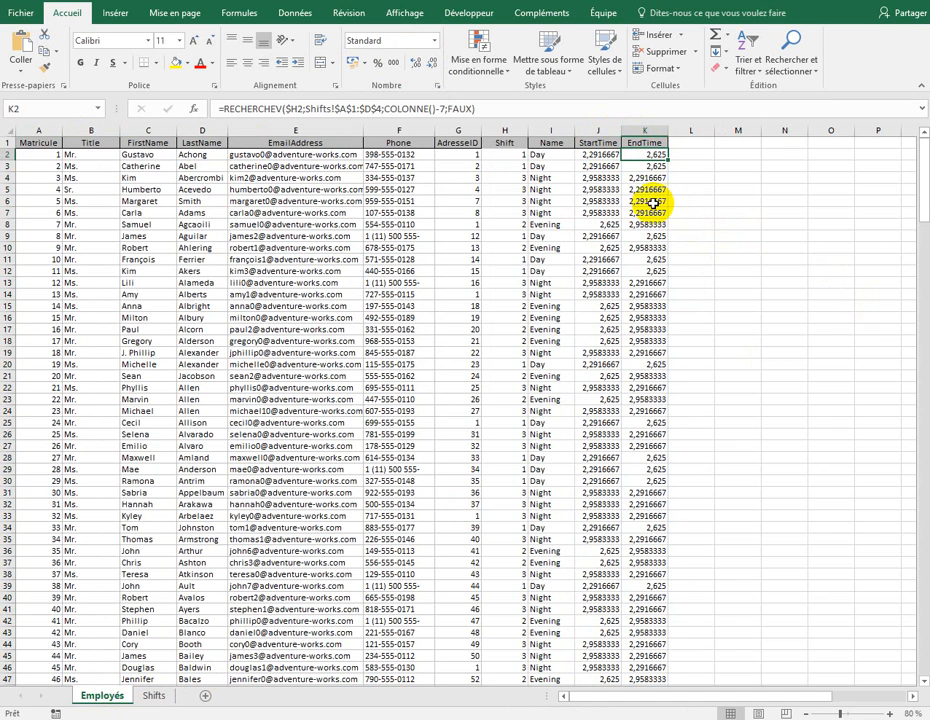
{"action": "left_click", "coordinate": [599, 156]}
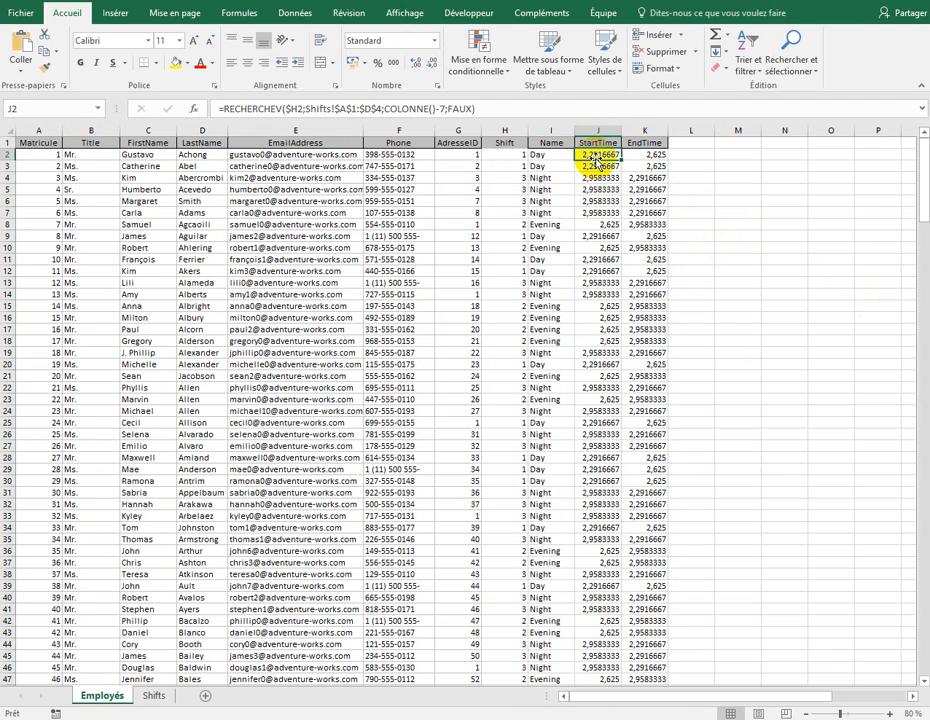
Inspect the date portion stored with the Day shift's StartTime in cell C2 of the Shifts sheet.
{"action": "left_click", "coordinate": [160, 698]}
{"action": "left_click", "coordinate": [218, 161]}
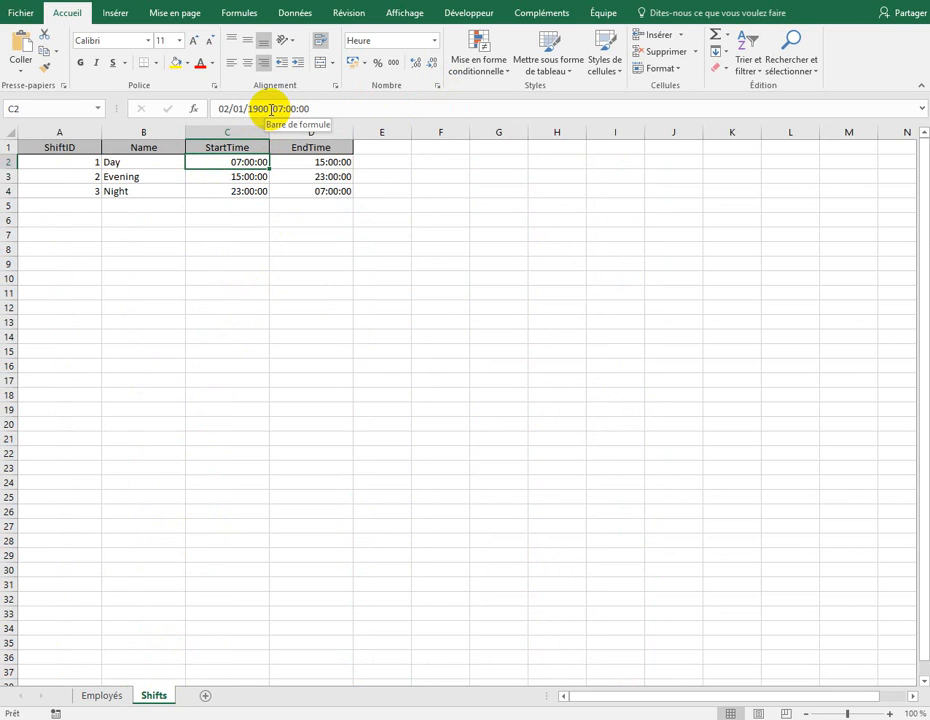
{"action": "left_click_drag", "start_coordinate": [271, 110], "coordinate": [185, 108]}
{"action": "key", "text": "Escape"}
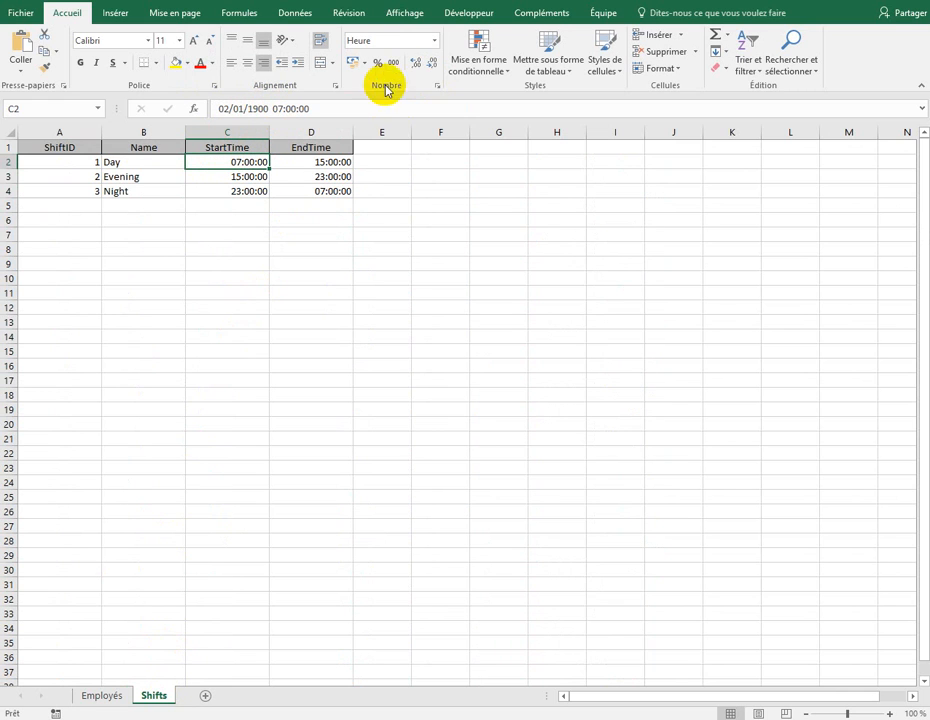
Format the Day shift's StartTime cell as Standard and then return it to the Heure format.
{"action": "left_click", "coordinate": [435, 41]}
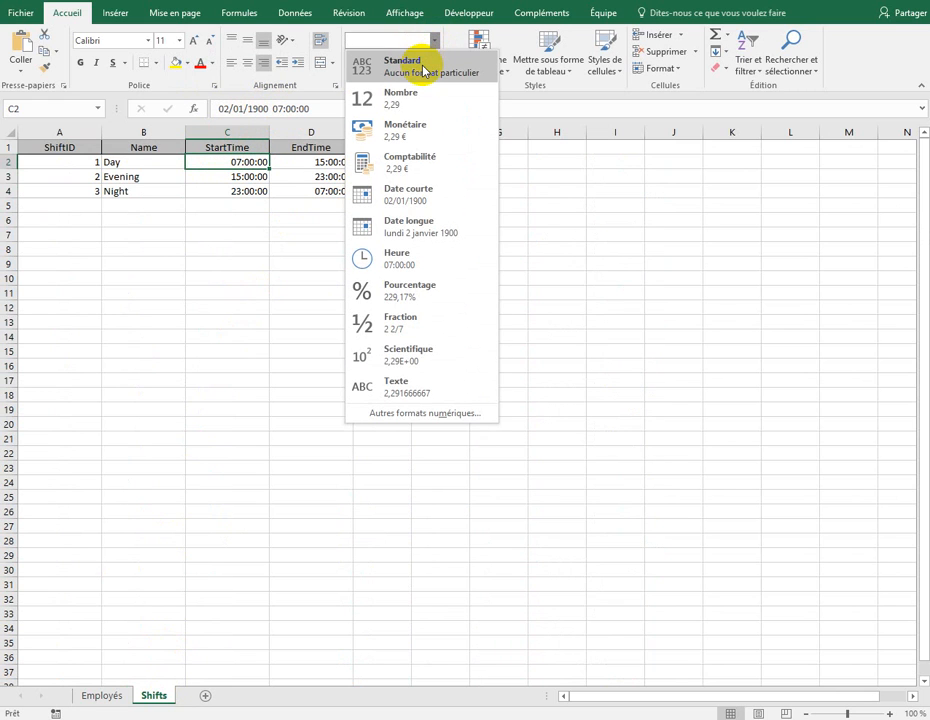
{"action": "left_click", "coordinate": [424, 71]}
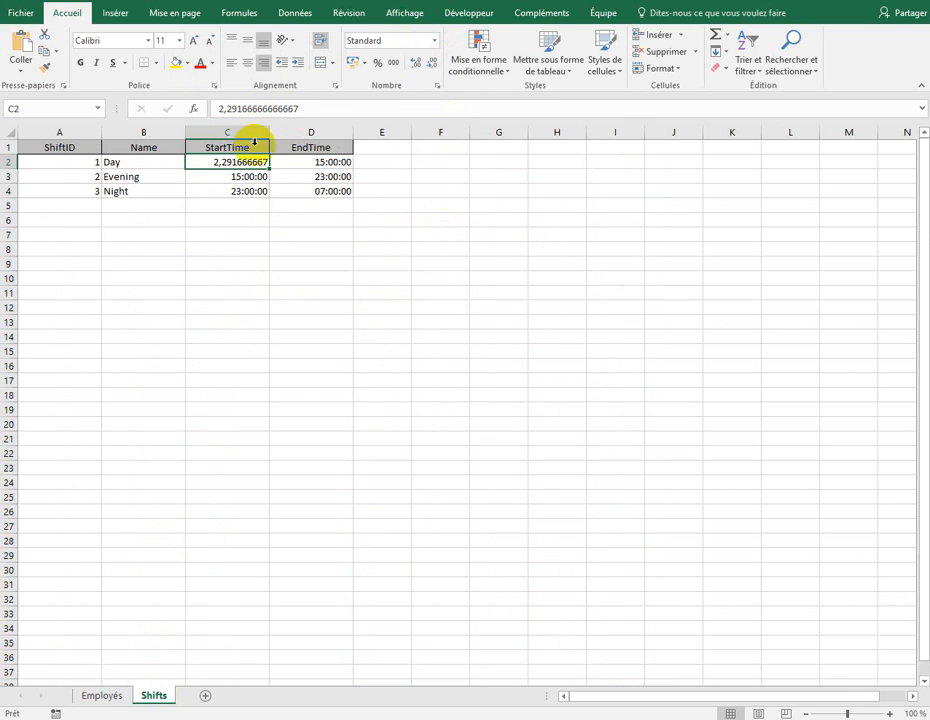
{"action": "left_click", "coordinate": [435, 41]}
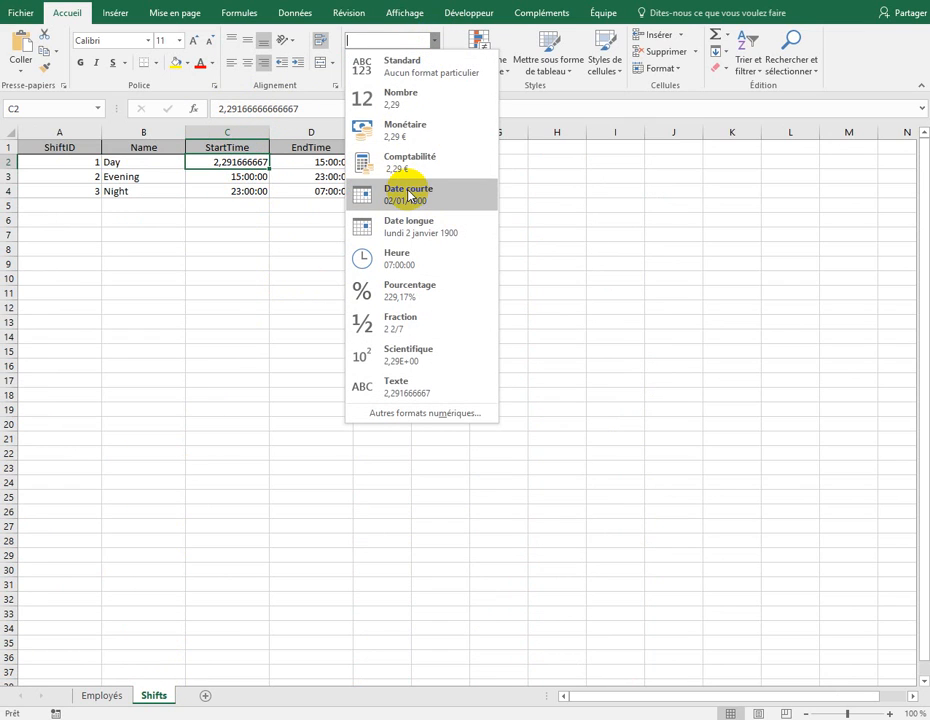
{"action": "left_click", "coordinate": [400, 262]}
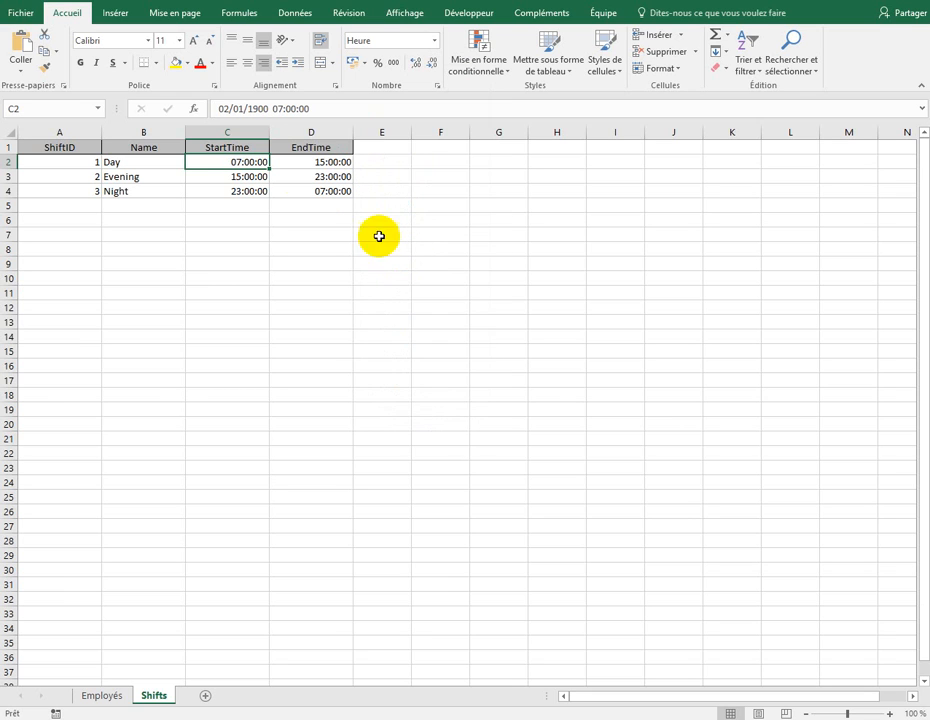
Insert the current date, 21/07/2017, in empty cell H3 of the Shifts sheet.
{"action": "left_click", "coordinate": [532, 179]}
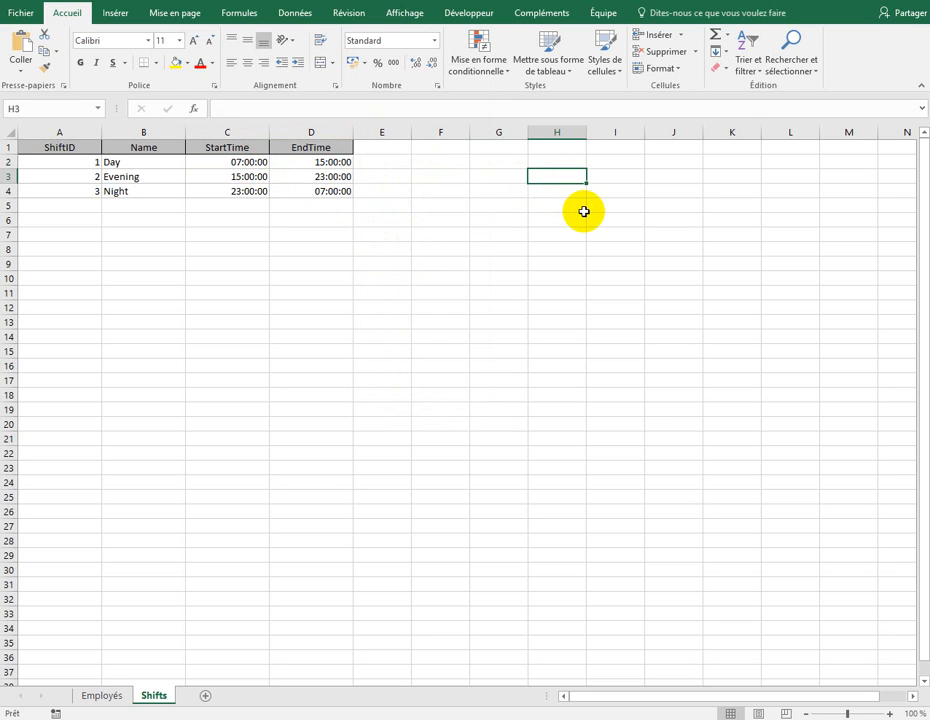
{"action": "key", "text": "ctrl+semicolon"}
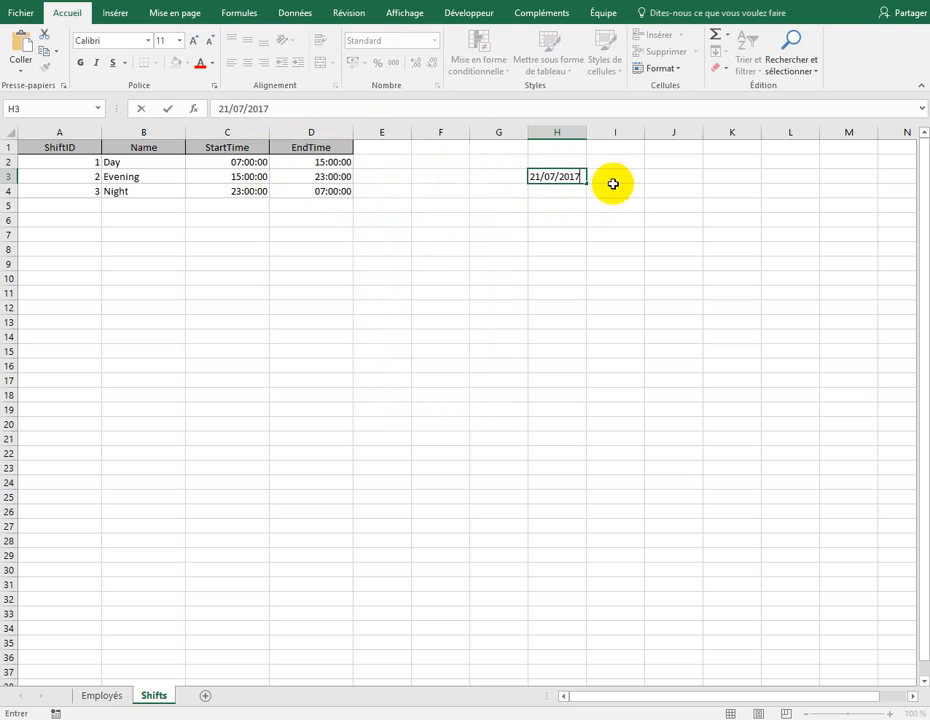
{"action": "left_click", "coordinate": [612, 181]}
{"action": "left_click", "coordinate": [540, 179]}
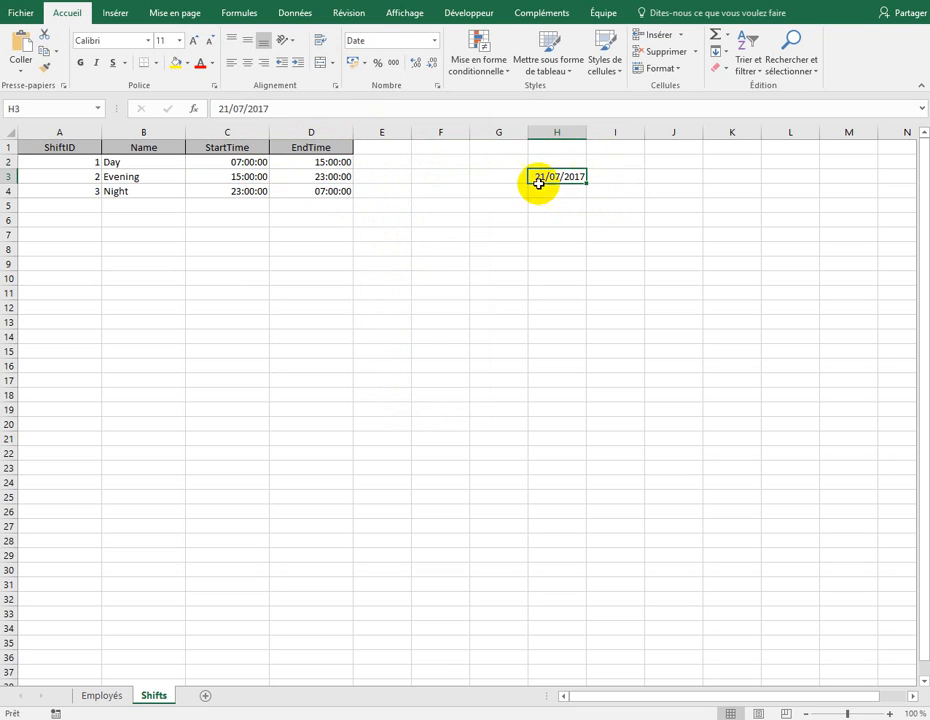
Apply the Standard format to the date in H3, then clear the cell's content.
{"action": "left_click", "coordinate": [434, 40]}
{"action": "left_click", "coordinate": [382, 60]}
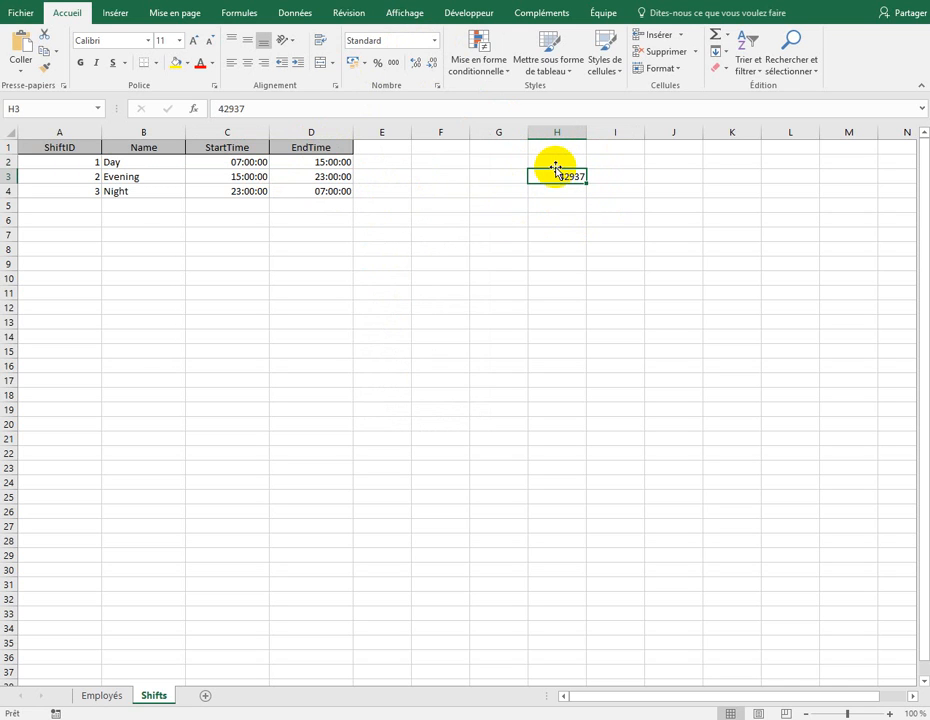
{"action": "key", "text": "Delete"}
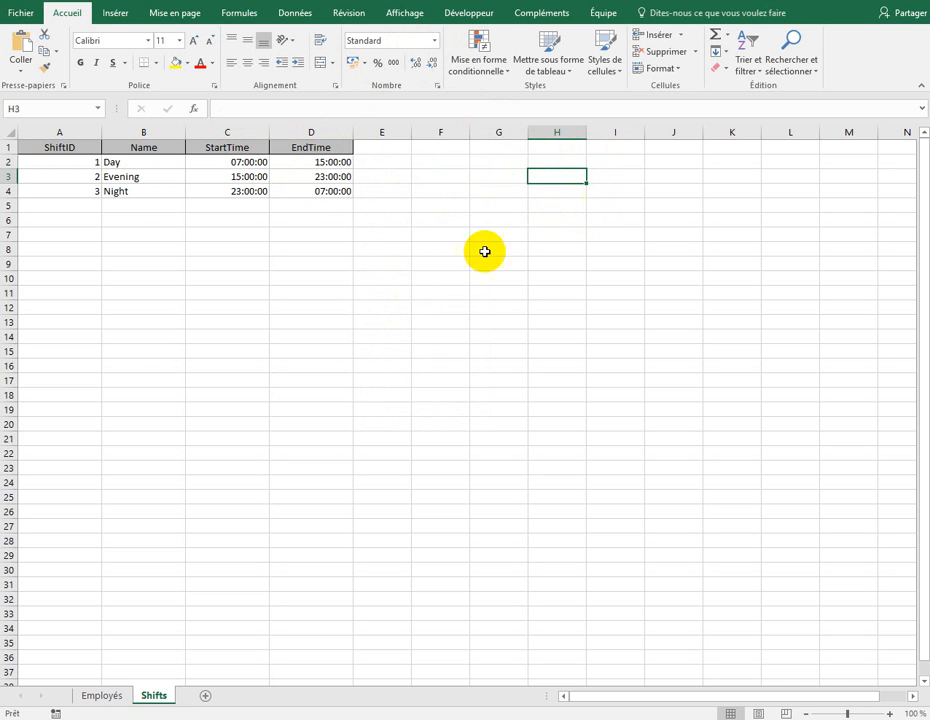
Apply the Heure number format to the StartTime and EndTime columns of the Employés sheet.
{"action": "left_click", "coordinate": [117, 695]}
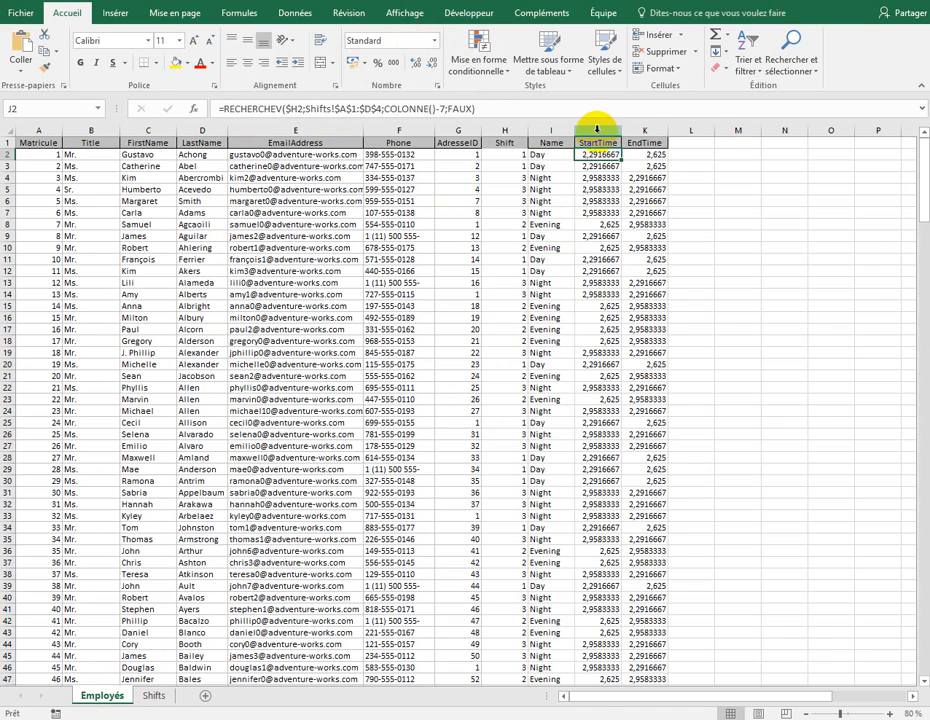
{"action": "left_click_drag", "start_coordinate": [597, 130], "coordinate": [655, 130]}
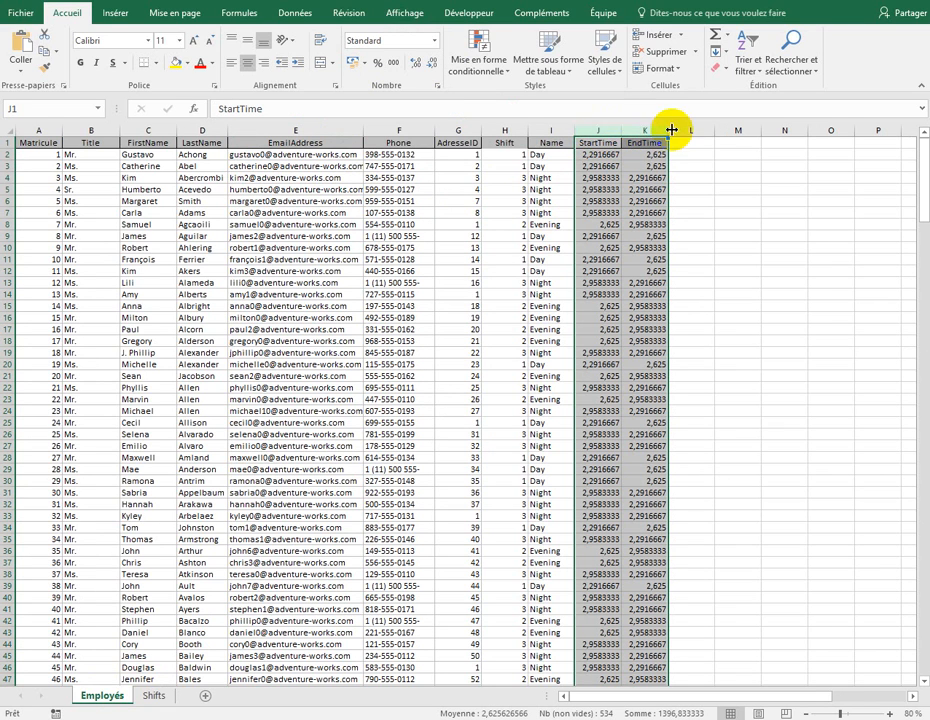
{"action": "left_click", "coordinate": [436, 44]}
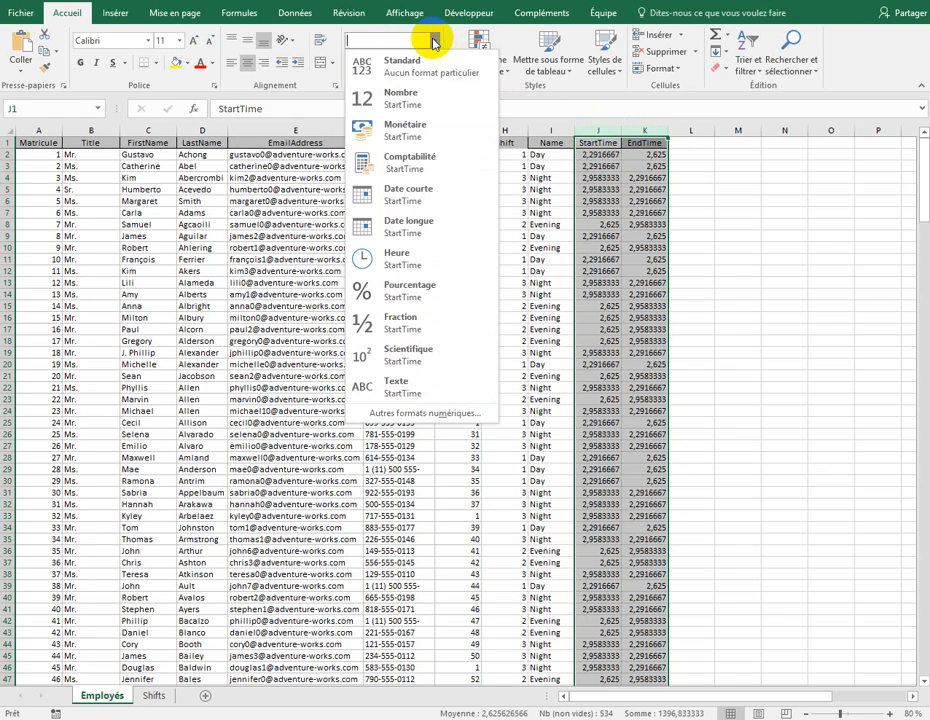
{"action": "left_click", "coordinate": [432, 262]}
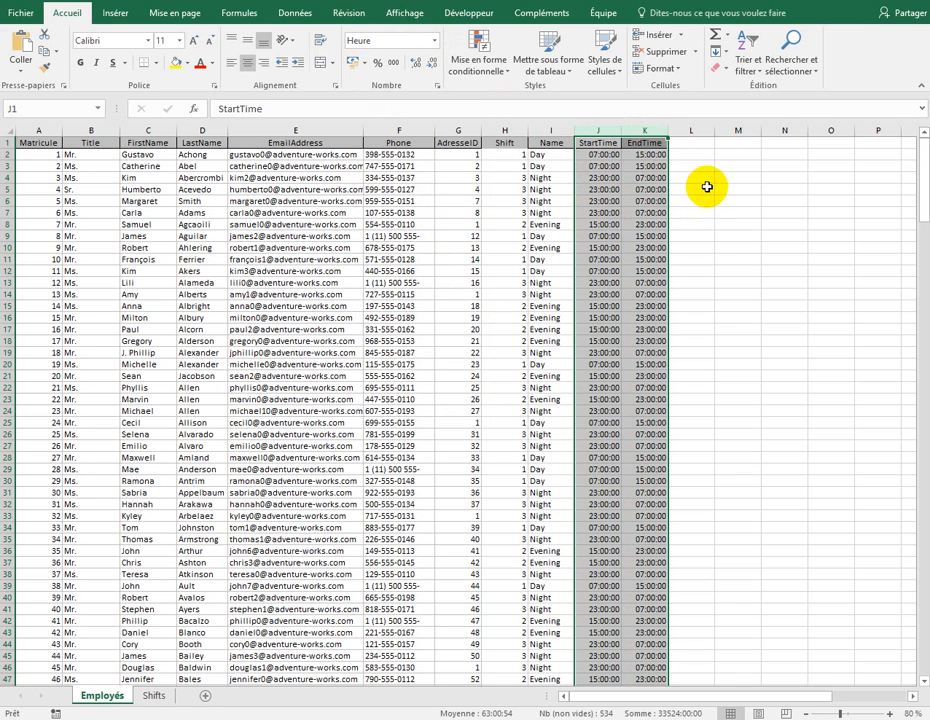
{"action": "left_click", "coordinate": [753, 151]}
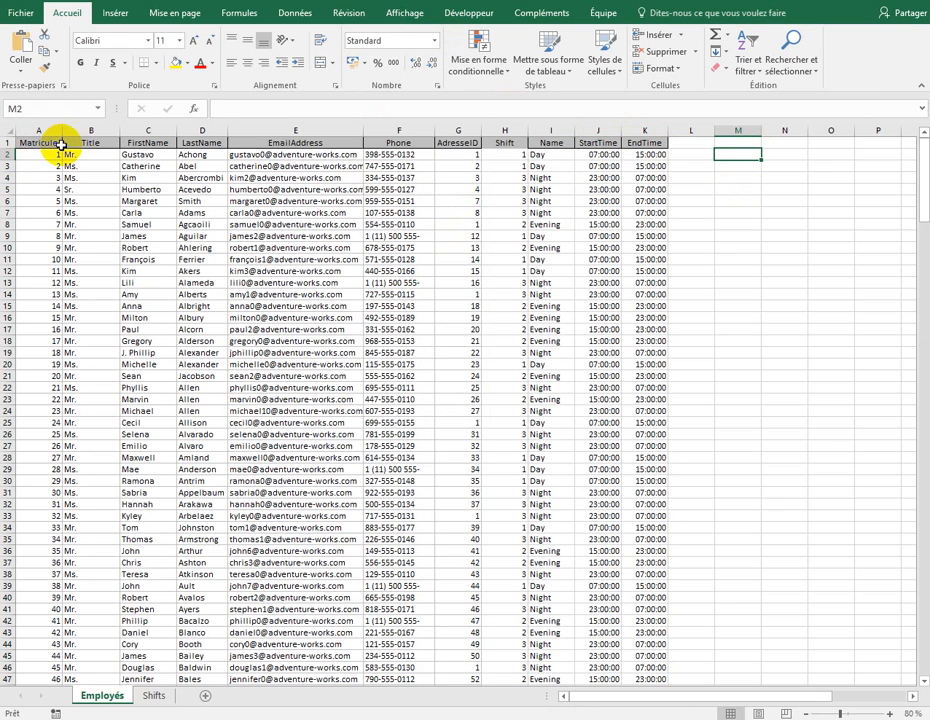
Copy the AdresseID header together with its first data cell, G1:G2, on the Employés sheet.
{"action": "left_click_drag", "start_coordinate": [549, 143], "coordinate": [551, 153]}
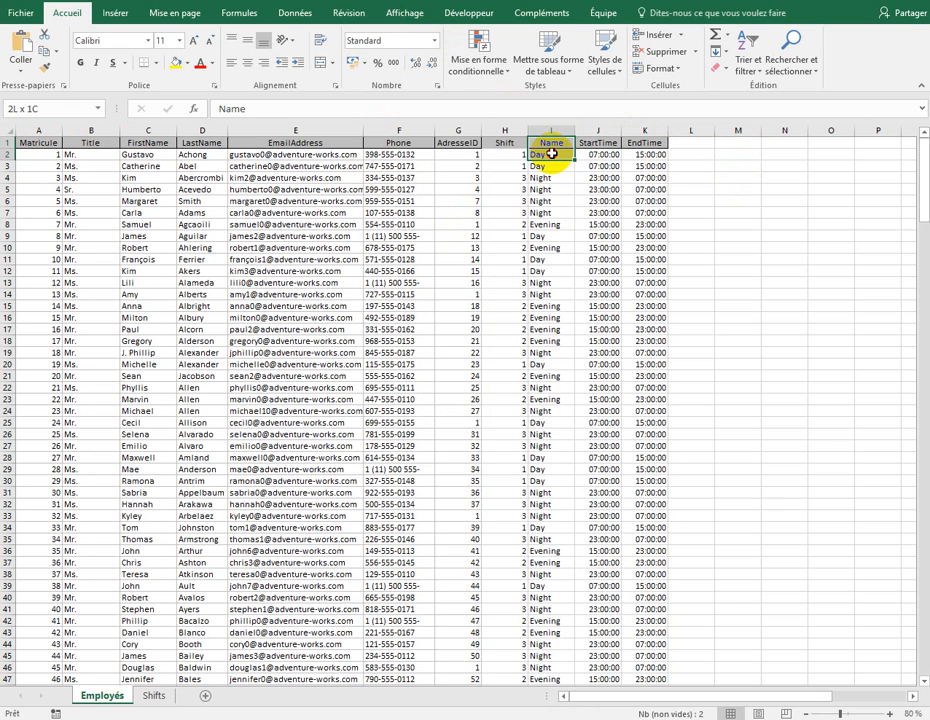
{"action": "left_click", "coordinate": [463, 155]}
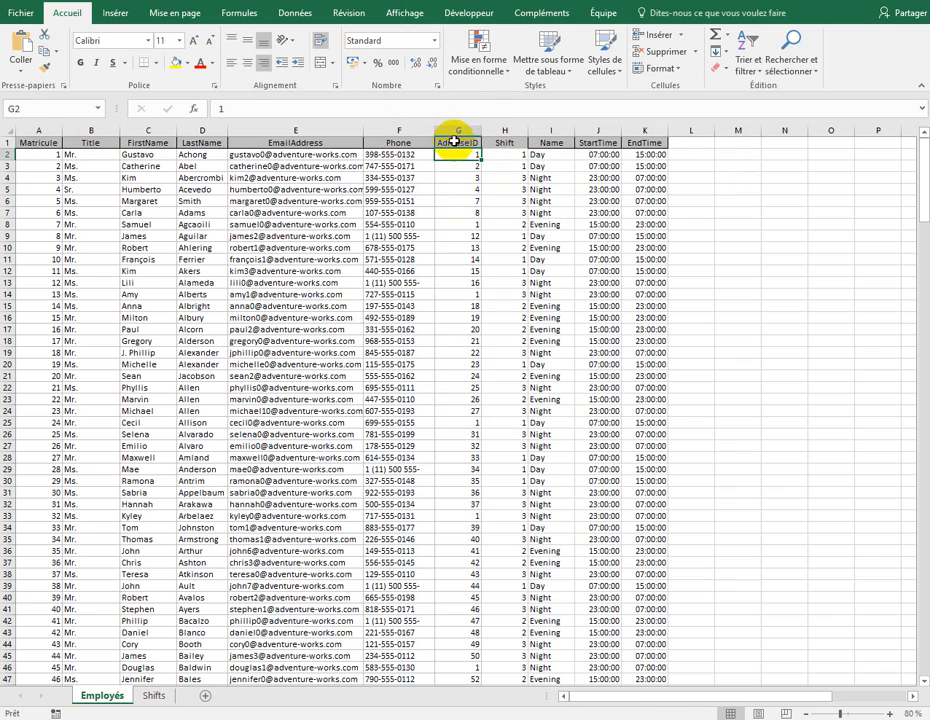
{"action": "left_click_drag", "start_coordinate": [453, 141], "coordinate": [452, 158]}
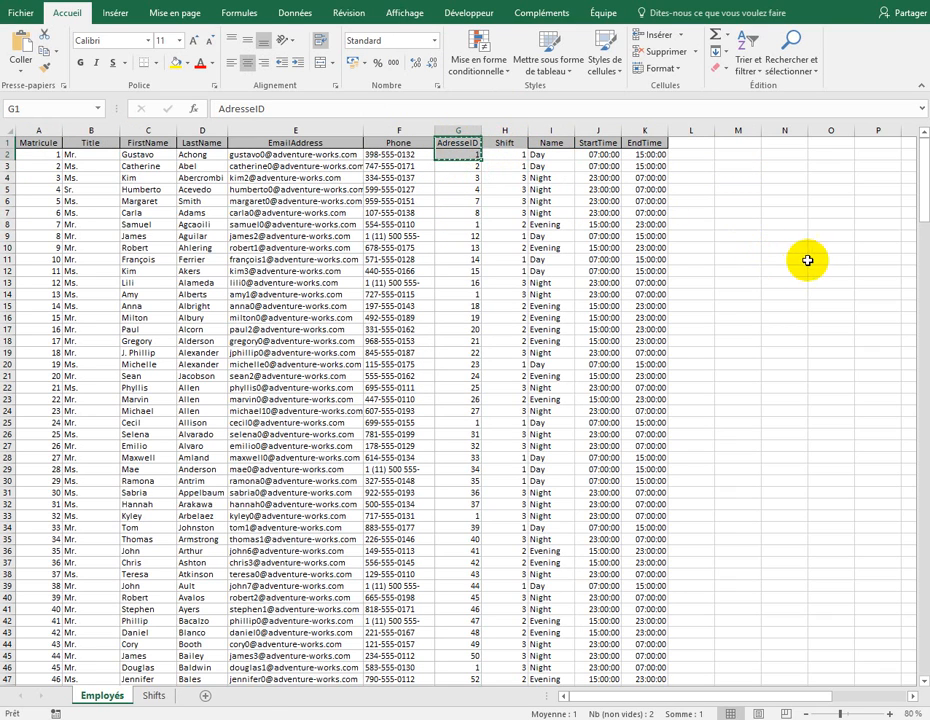
{"action": "key", "text": "ctrl+c"}
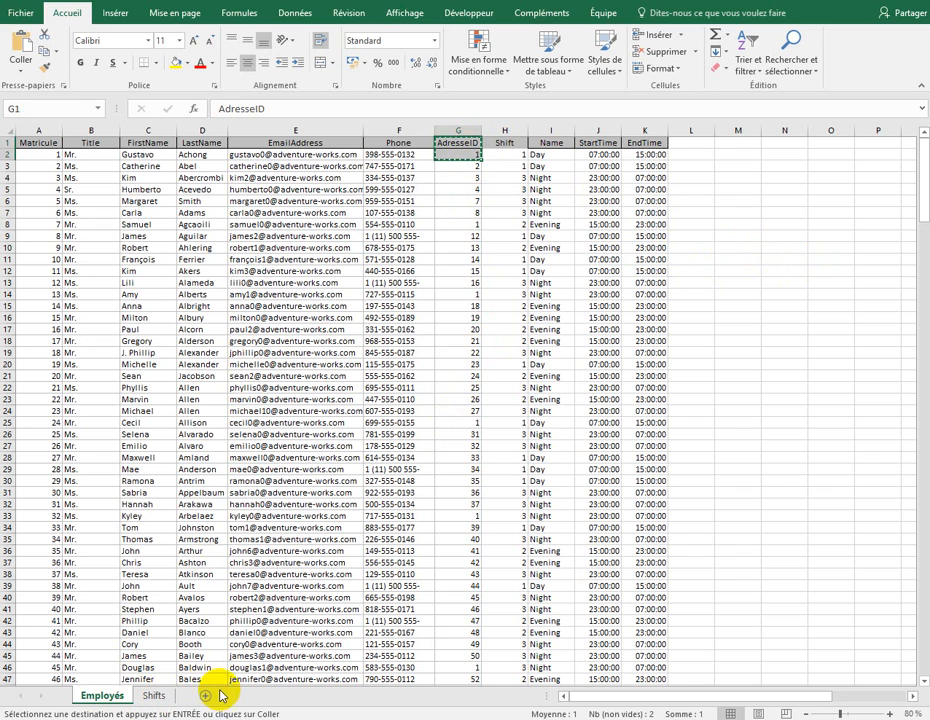
Copy the Name header with its first data cell, I1:I2 on the Employés sheet, and paste them as values at N1.
{"action": "left_click", "coordinate": [155, 696]}
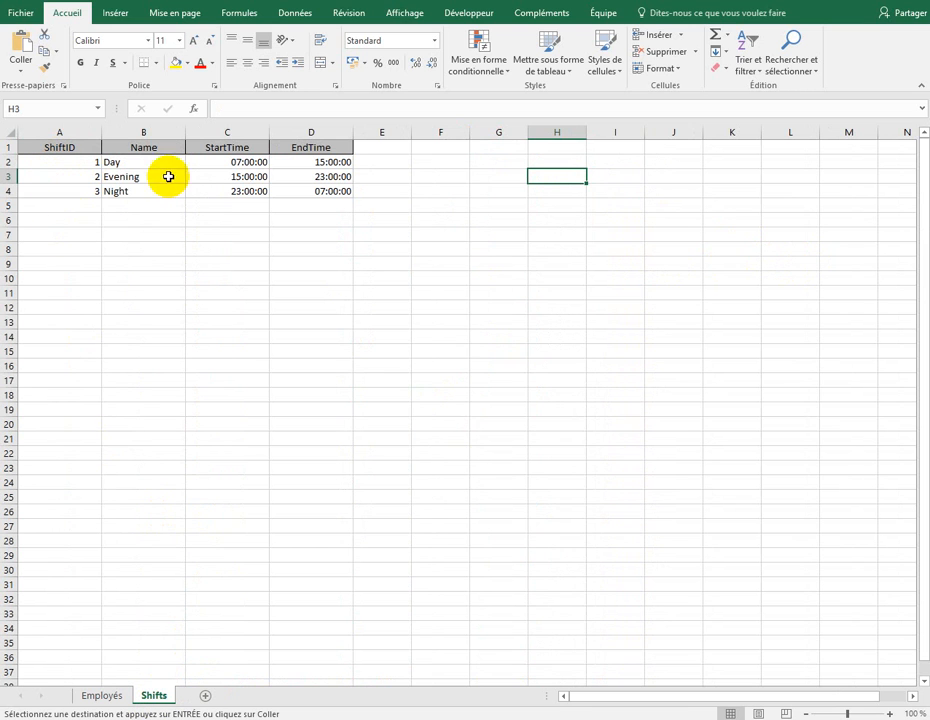
{"action": "left_click", "coordinate": [110, 696]}
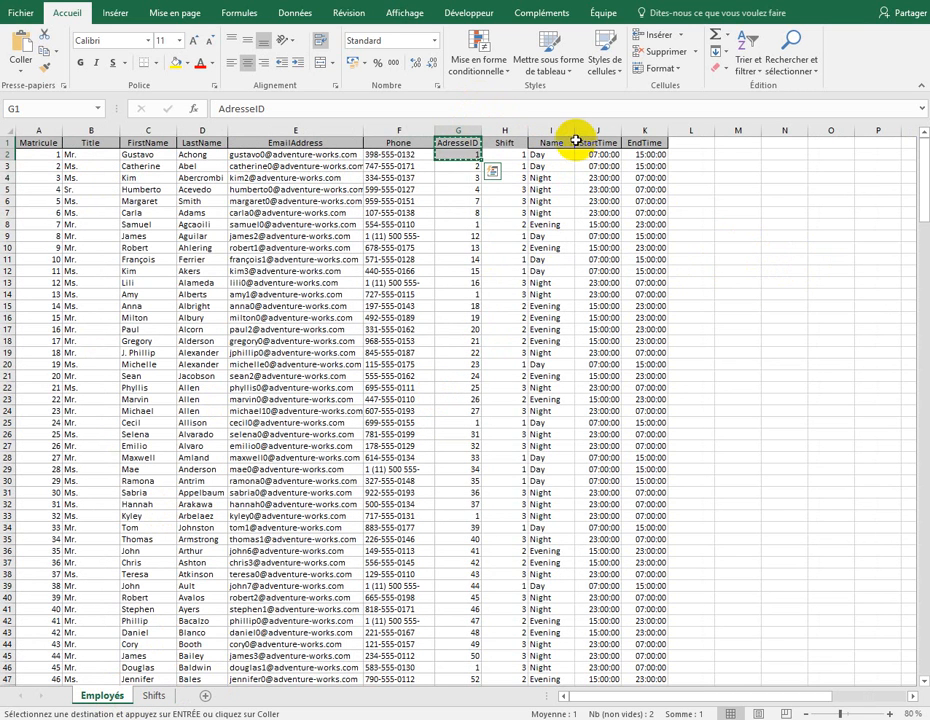
{"action": "left_click_drag", "start_coordinate": [570, 144], "coordinate": [561, 155]}
{"action": "key", "text": "ctrl+c"}
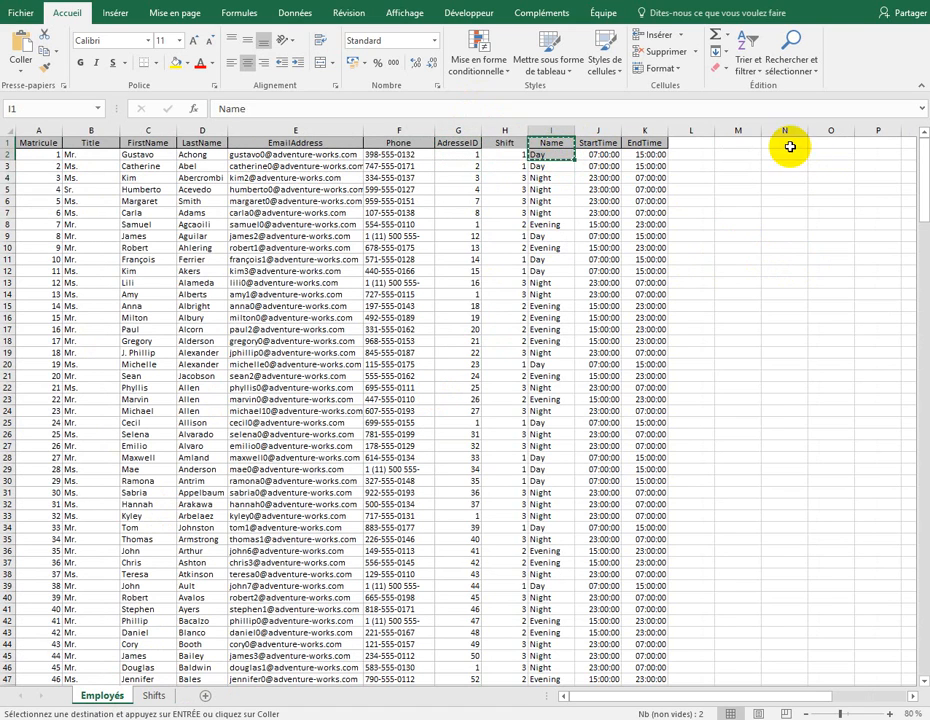
{"action": "left_click", "coordinate": [785, 143]}
{"action": "key", "text": "ctrl+v"}
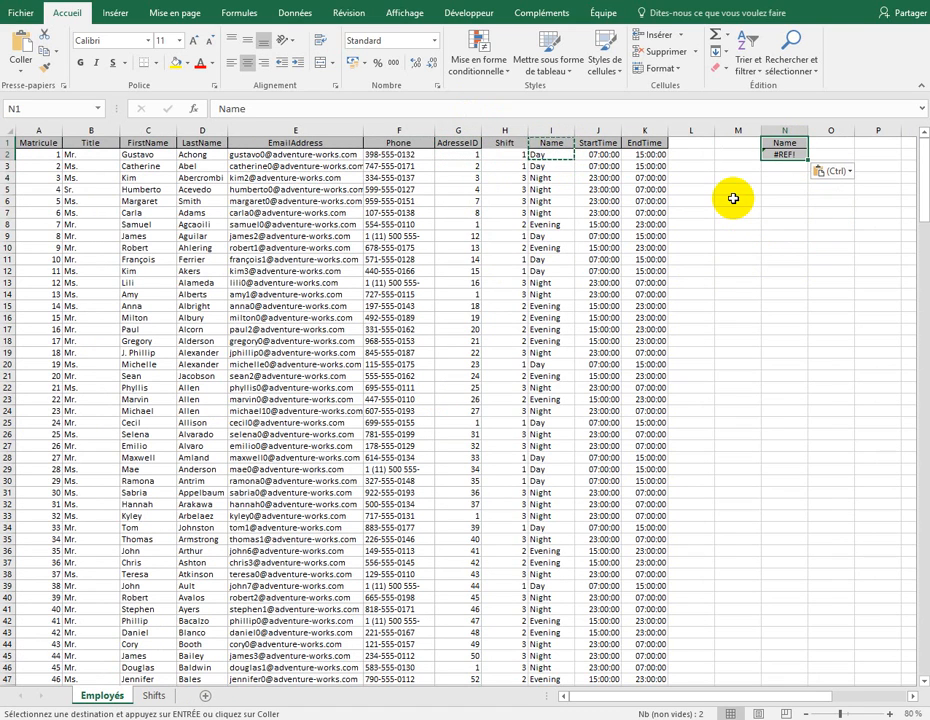
{"action": "left_click", "coordinate": [841, 177]}
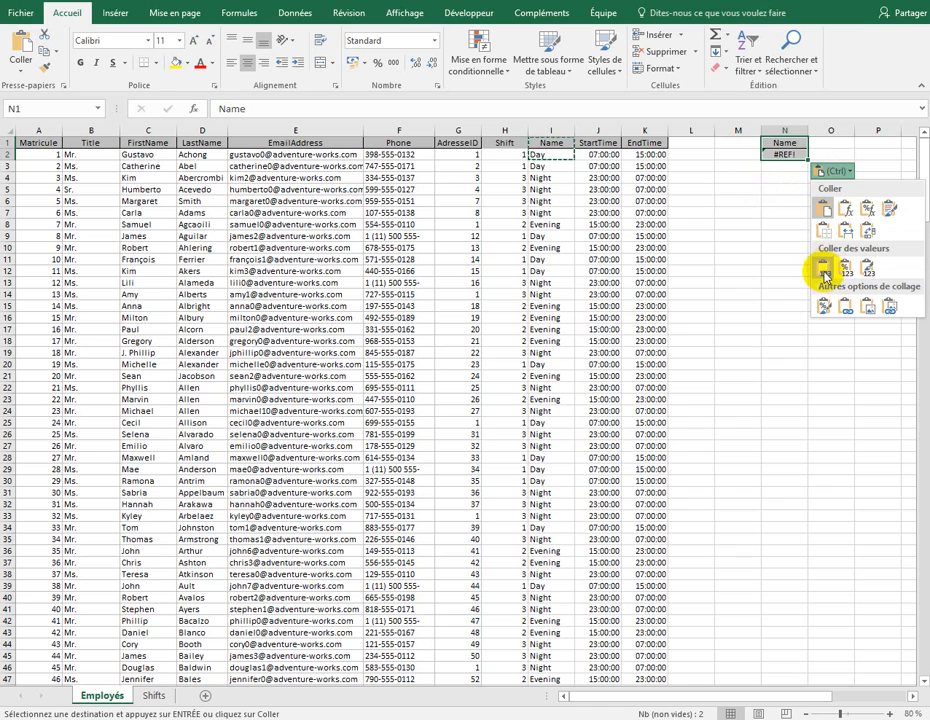
{"action": "left_click", "coordinate": [822, 326]}
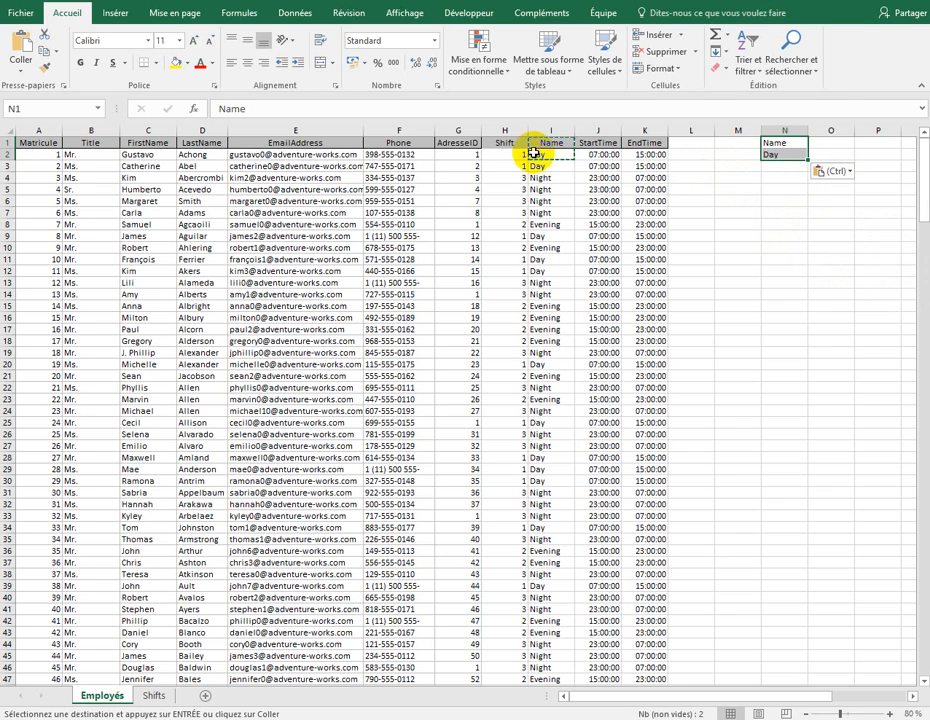
{"action": "left_click_drag", "start_coordinate": [465, 143], "coordinate": [469, 150]}
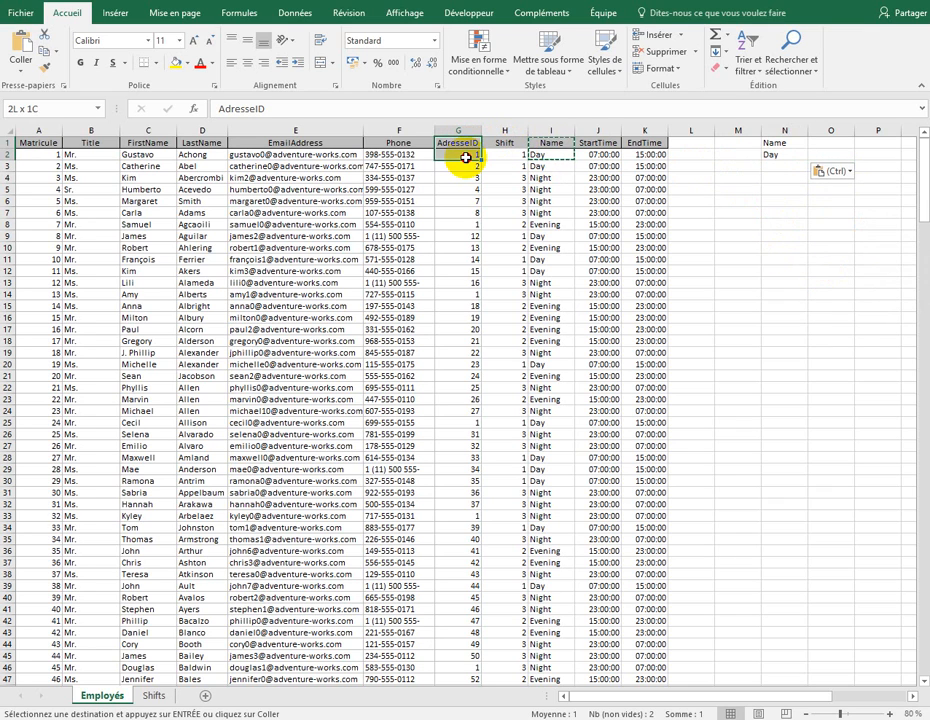
{"action": "left_click", "coordinate": [775, 145]}
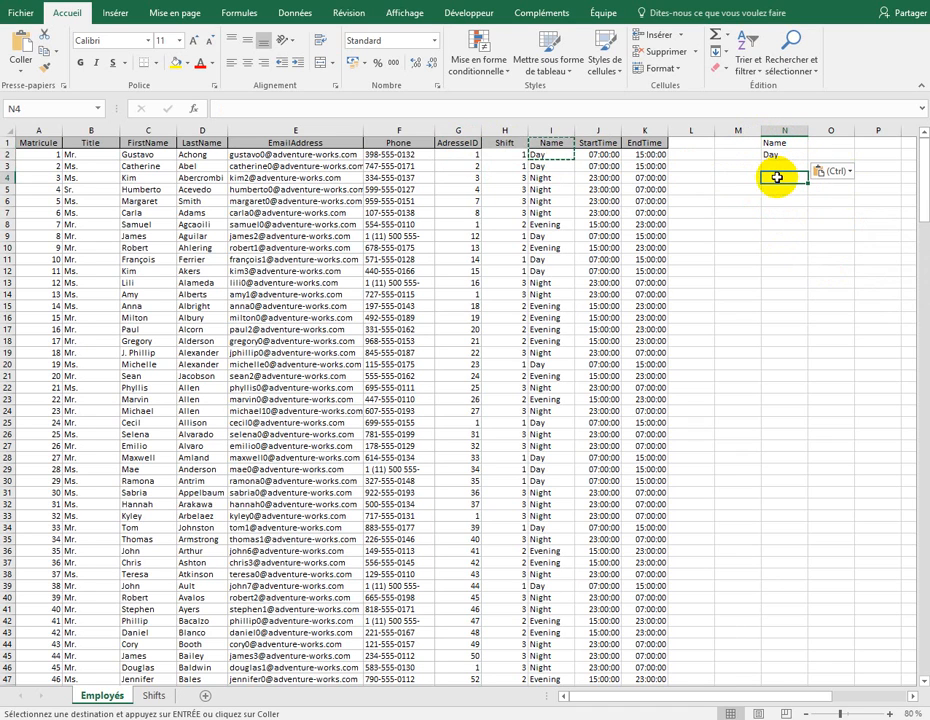
{"action": "left_click", "coordinate": [744, 181]}
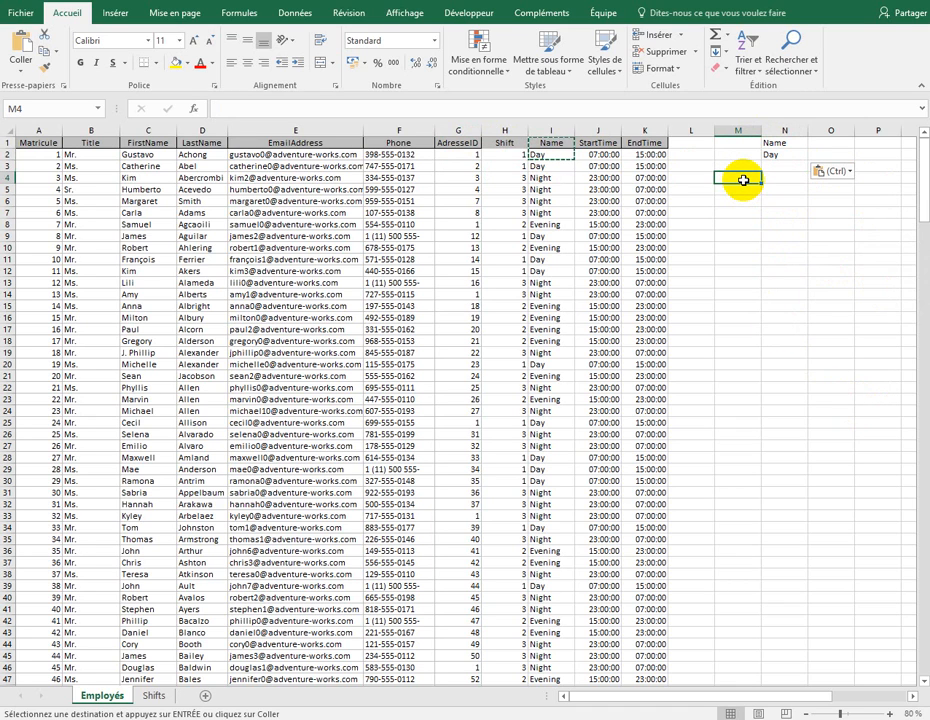
{"action": "left_click_drag", "start_coordinate": [744, 181], "coordinate": [742, 307]}
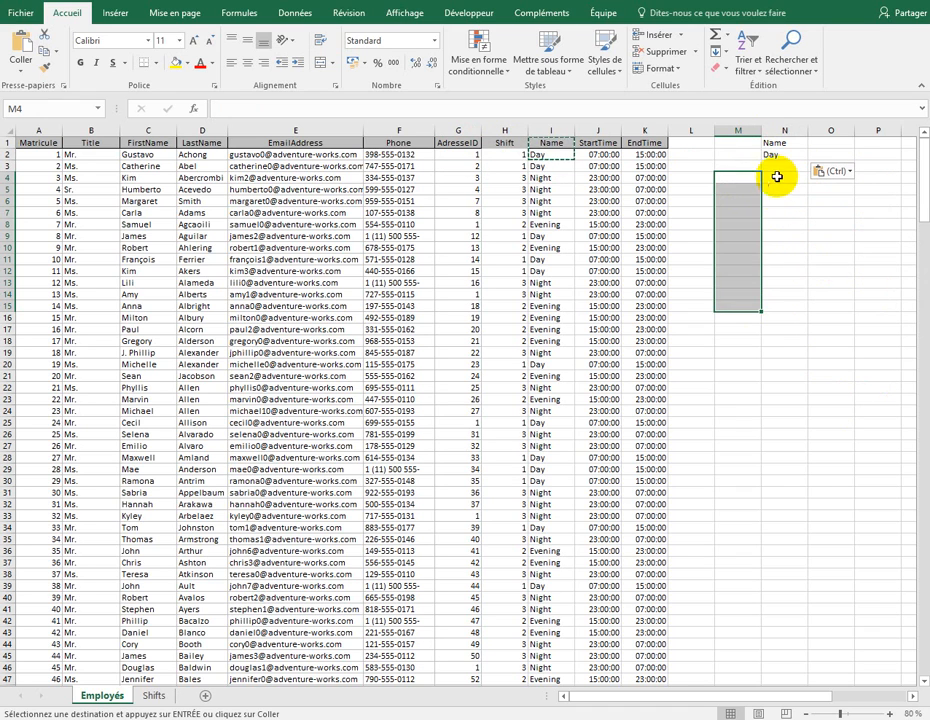
{"action": "left_click", "coordinate": [776, 155]}
Turn on filtering for the employee table and filter the Name column to show only Day.
{"action": "left_click", "coordinate": [393, 236]}
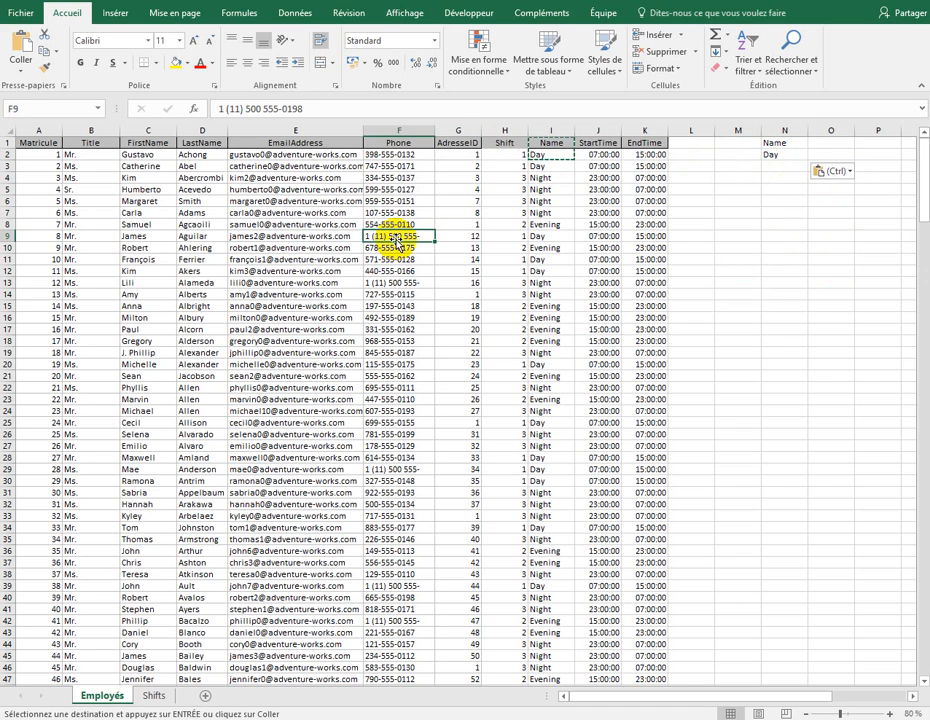
{"action": "left_click", "coordinate": [295, 13]}
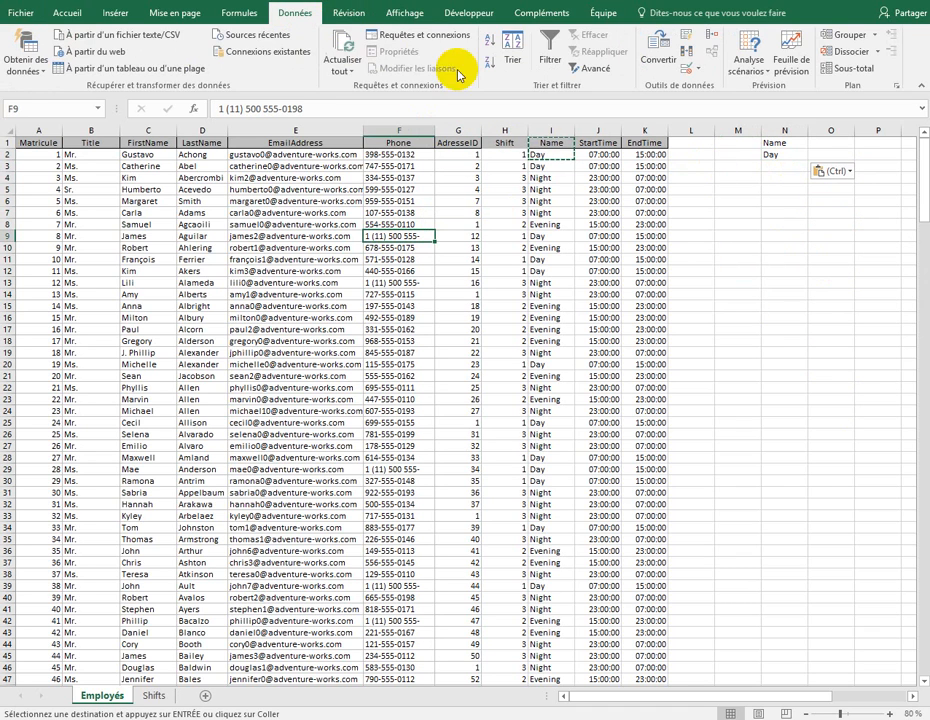
{"action": "left_click", "coordinate": [550, 60]}
{"action": "left_click", "coordinate": [569, 143]}
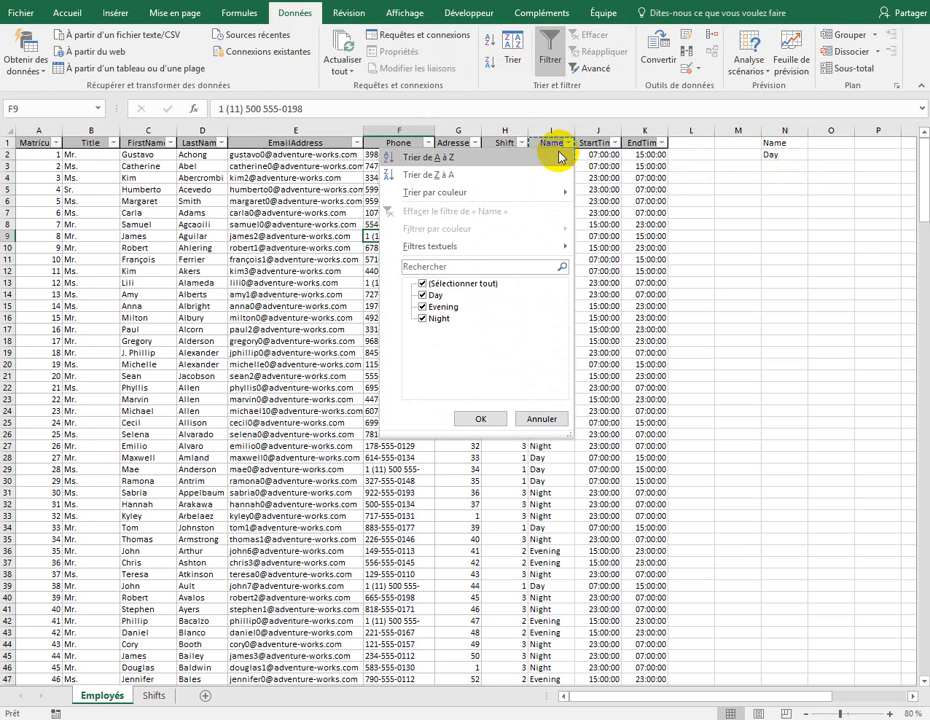
{"action": "left_click", "coordinate": [421, 285]}
{"action": "left_click", "coordinate": [422, 297]}
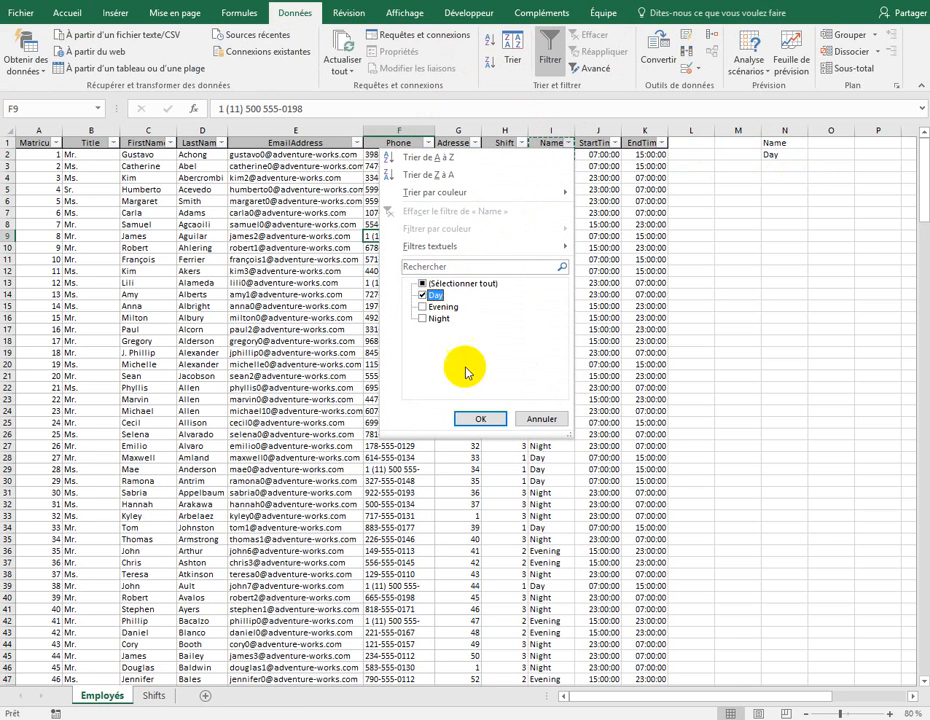
{"action": "left_click", "coordinate": [488, 420]}
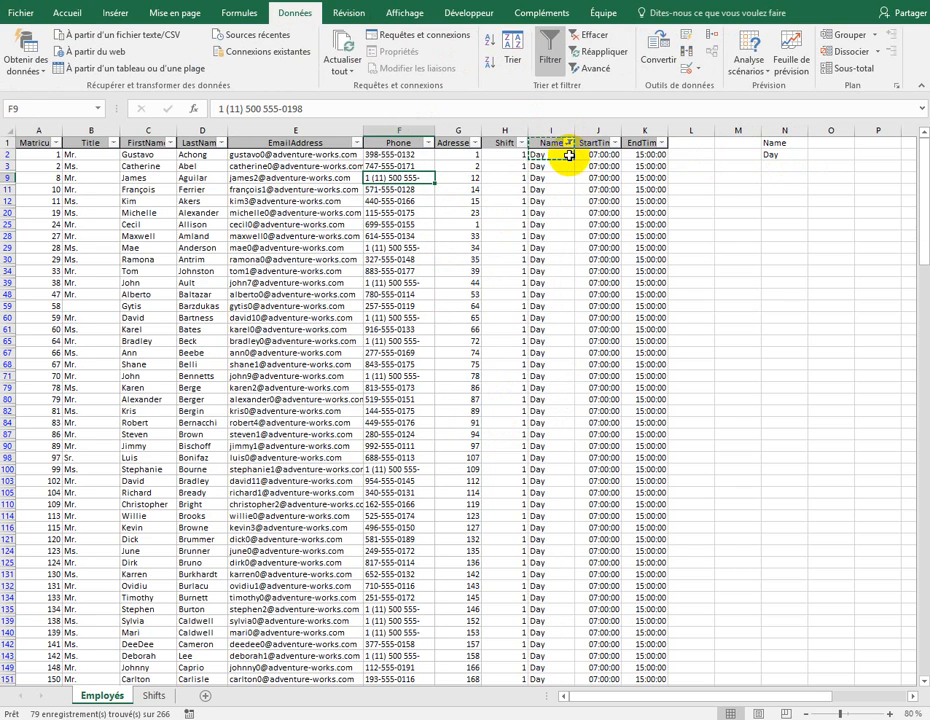
Clear the filter on the Name column and turn off filtering for the employee table.
{"action": "left_click_drag", "start_coordinate": [569, 155], "coordinate": [630, 158]}
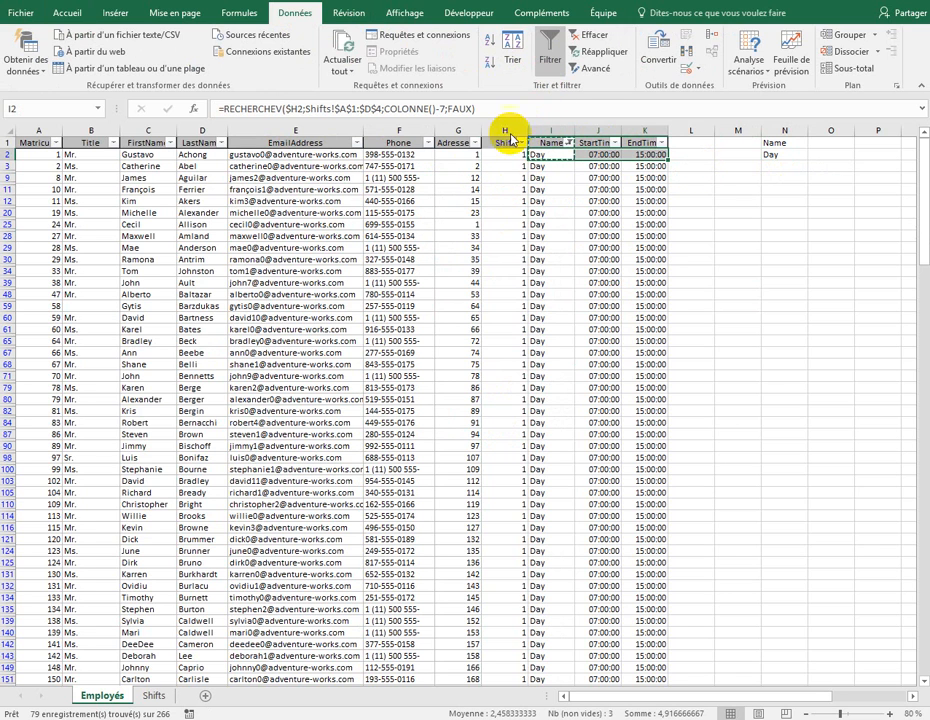
{"action": "left_click", "coordinate": [592, 35]}
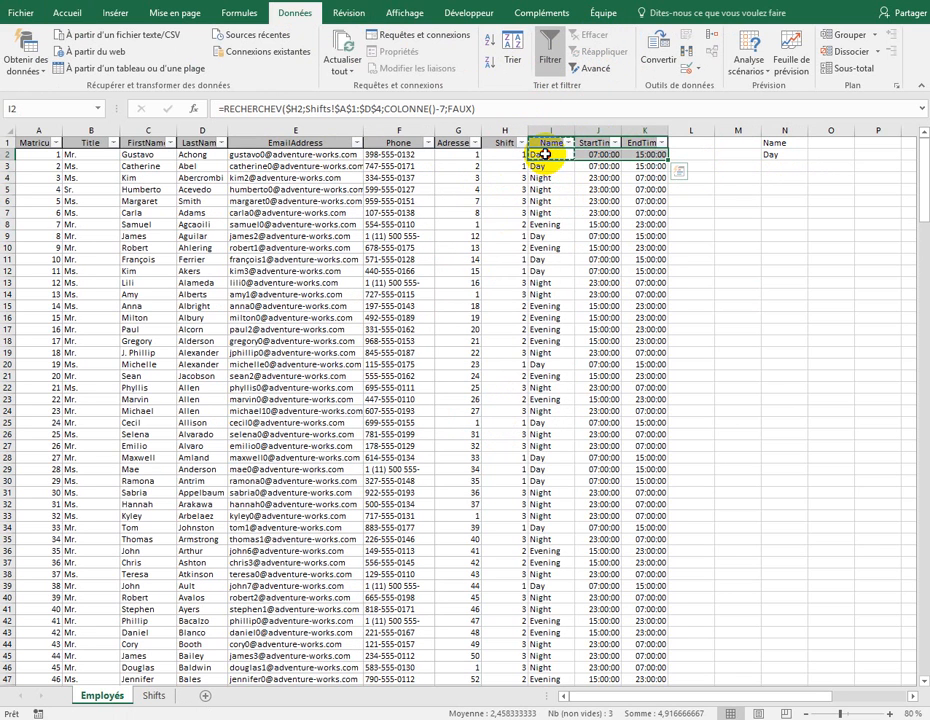
{"action": "left_click_drag", "start_coordinate": [545, 154], "coordinate": [531, 367]}
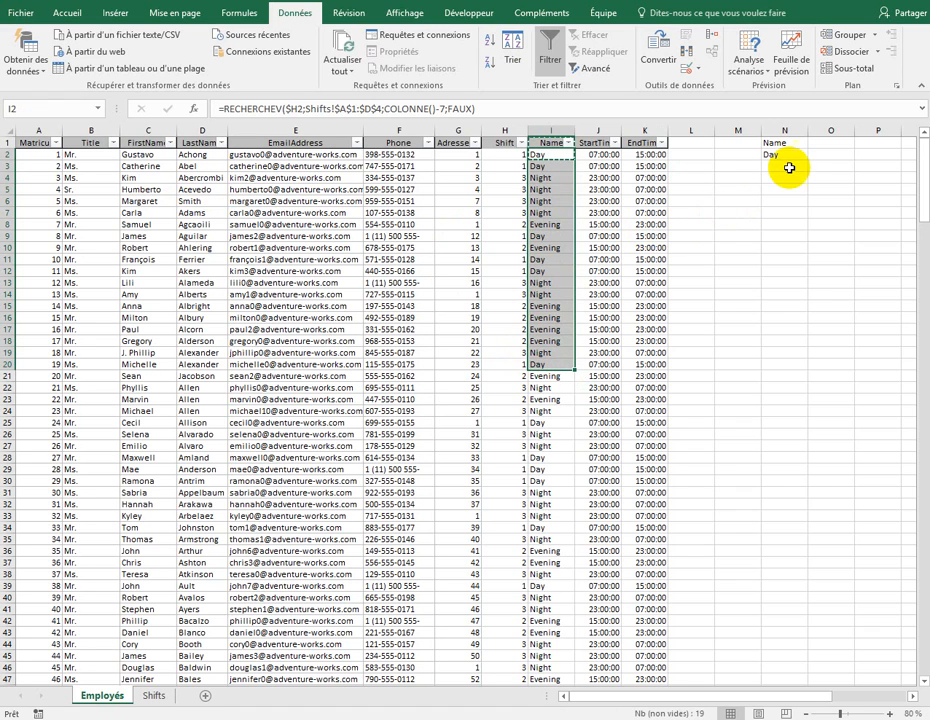
{"action": "left_click", "coordinate": [782, 143]}
{"action": "left_click", "coordinate": [556, 155]}
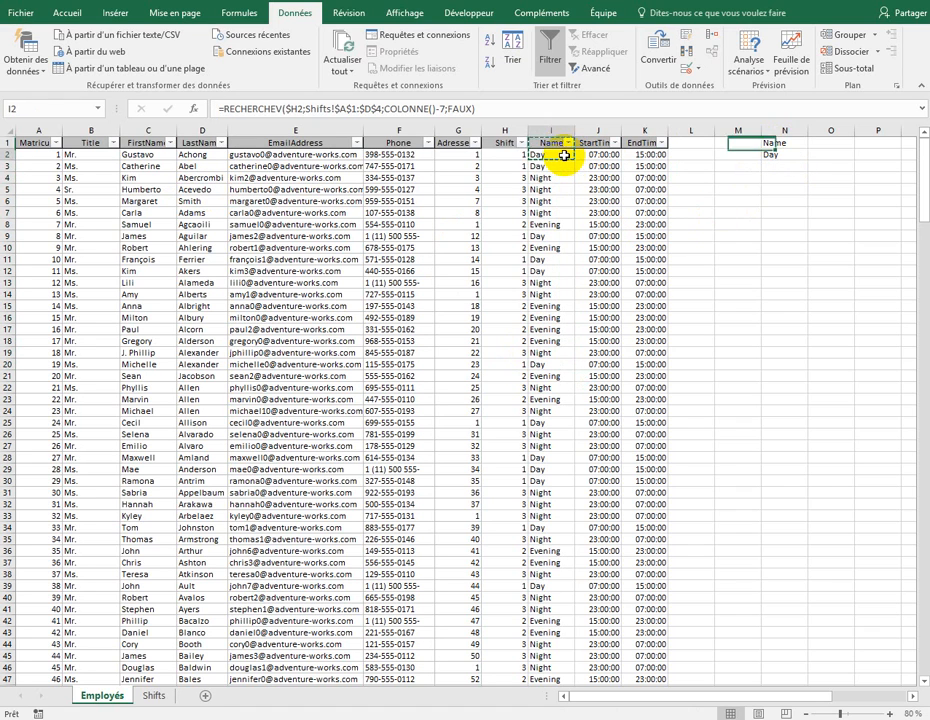
{"action": "left_click", "coordinate": [550, 50]}
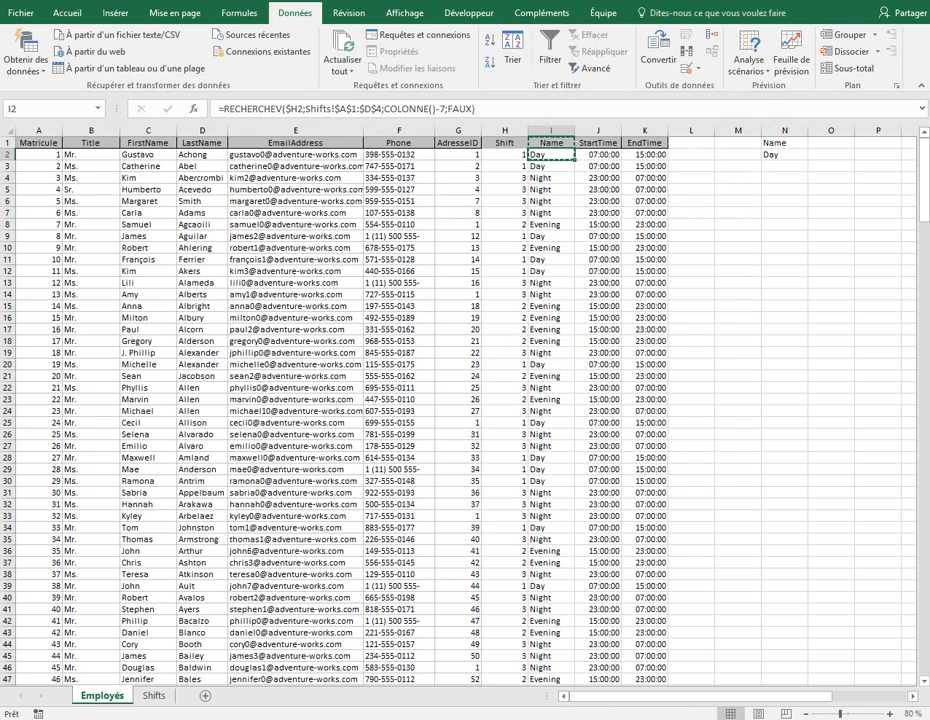
Insert four blank rows above the header row of the employee table.
{"action": "right_click", "coordinate": [9, 143]}
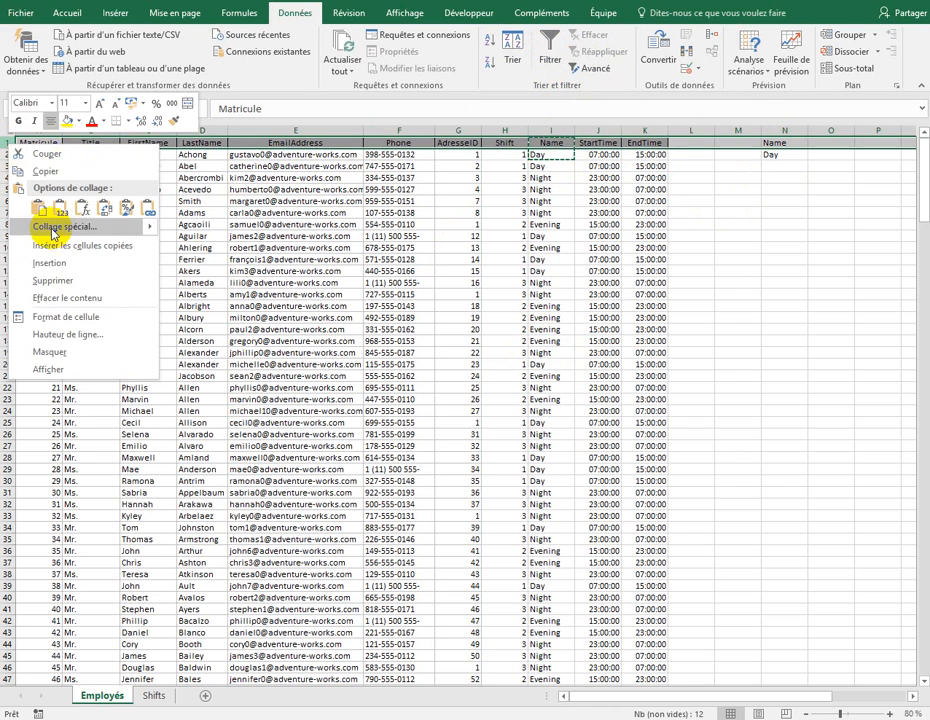
{"action": "key", "text": "Escape"}
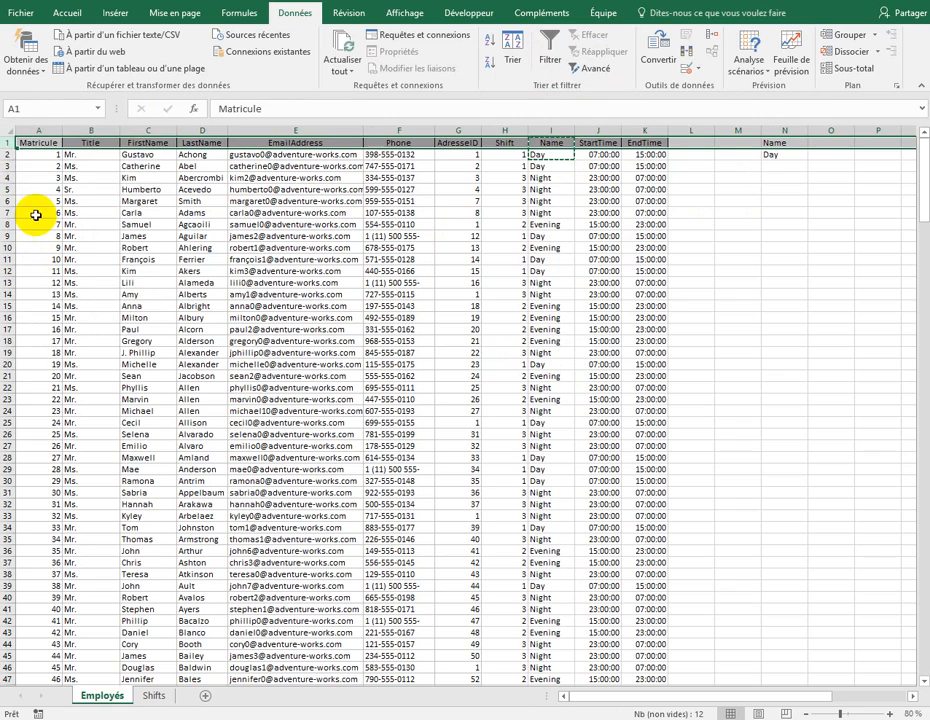
{"action": "right_click", "coordinate": [9, 143]}
{"action": "left_click", "coordinate": [55, 264]}
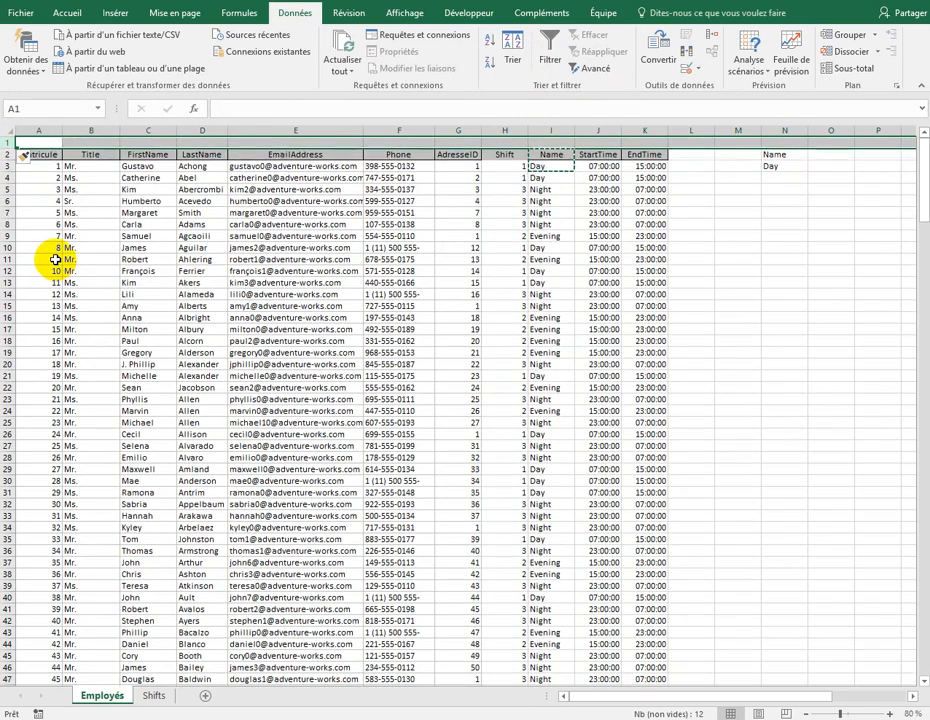
{"action": "key", "text": "F4"}
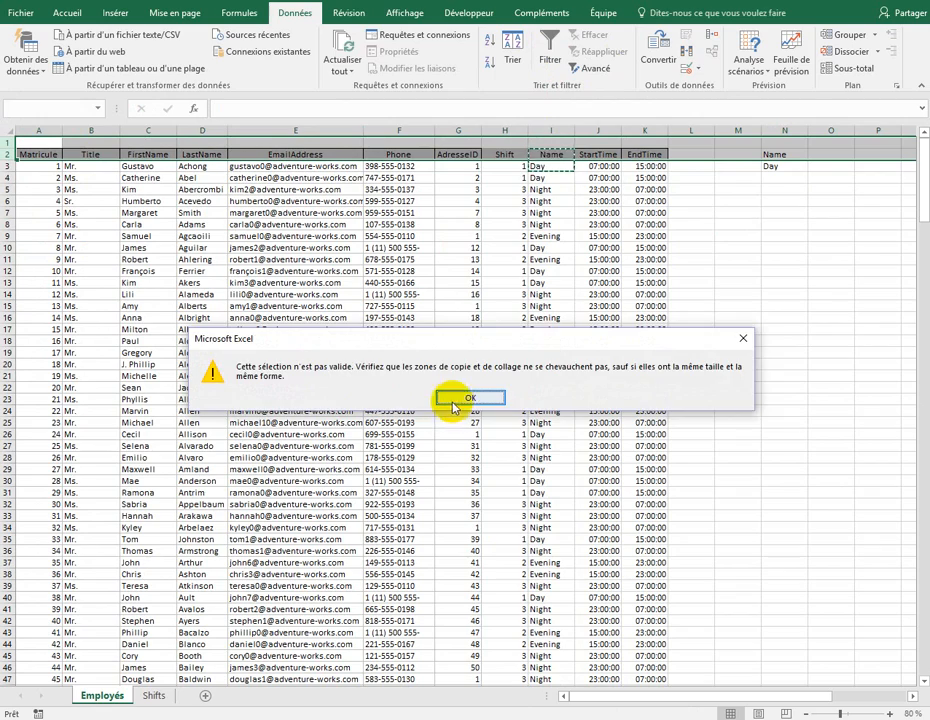
{"action": "left_click", "coordinate": [454, 400]}
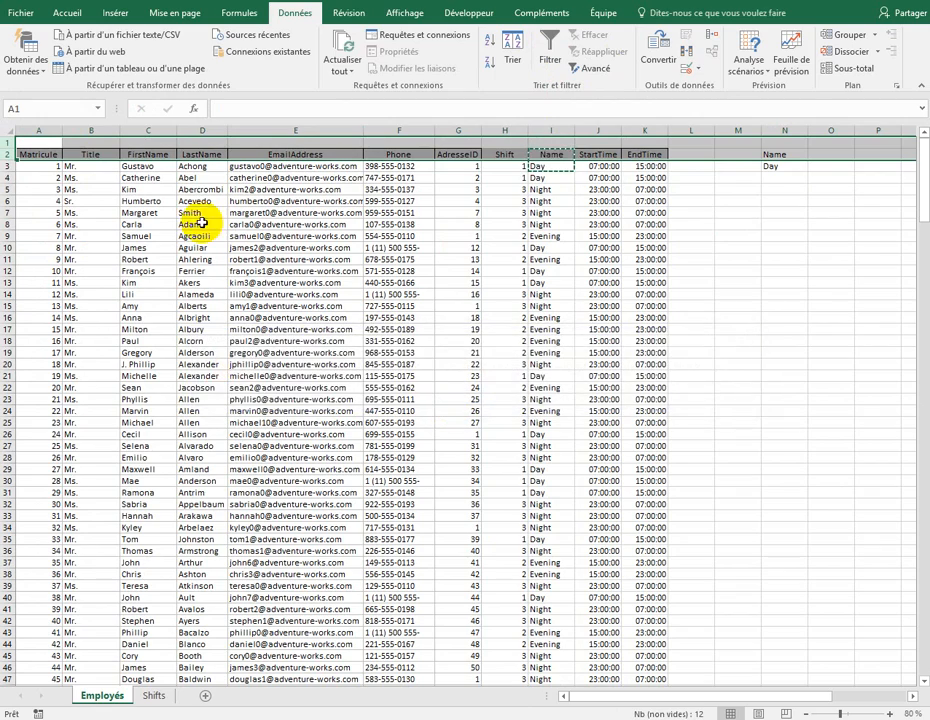
{"action": "left_click", "coordinate": [9, 143]}
{"action": "right_click", "coordinate": [9, 143]}
{"action": "left_click", "coordinate": [46, 244]}
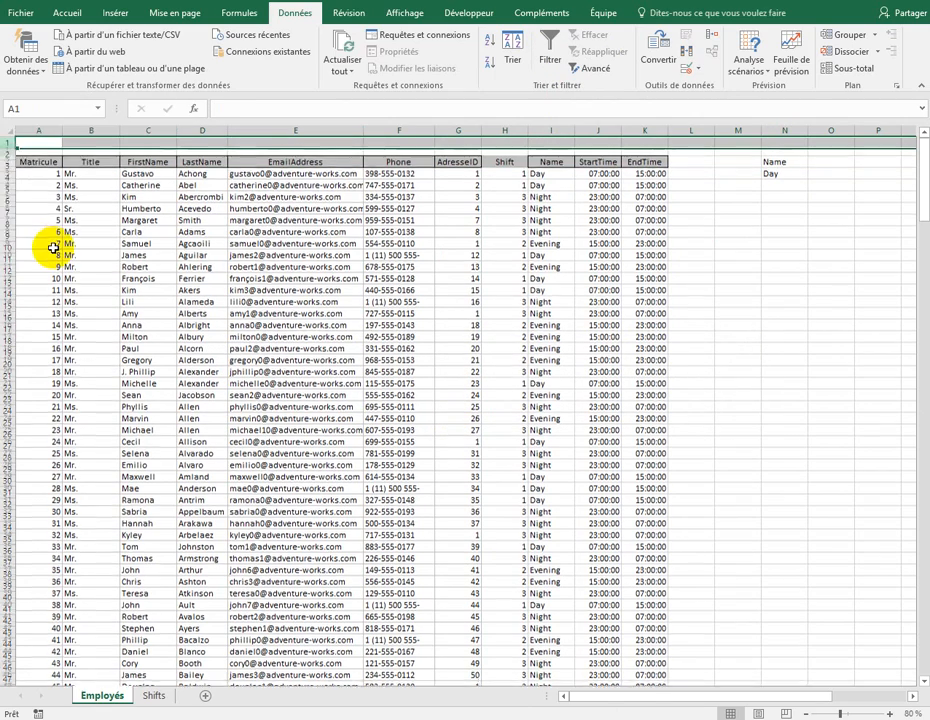
{"action": "key", "text": "F4"}
{"action": "key", "text": "F4"}
Move the Name and Day criteria cells from column N to C1:C2 above the table.
{"action": "left_click_drag", "start_coordinate": [778, 189], "coordinate": [197, 150]}
{"action": "left_click_drag", "start_coordinate": [170, 151], "coordinate": [144, 154]}
{"action": "left_click", "coordinate": [185, 146]}
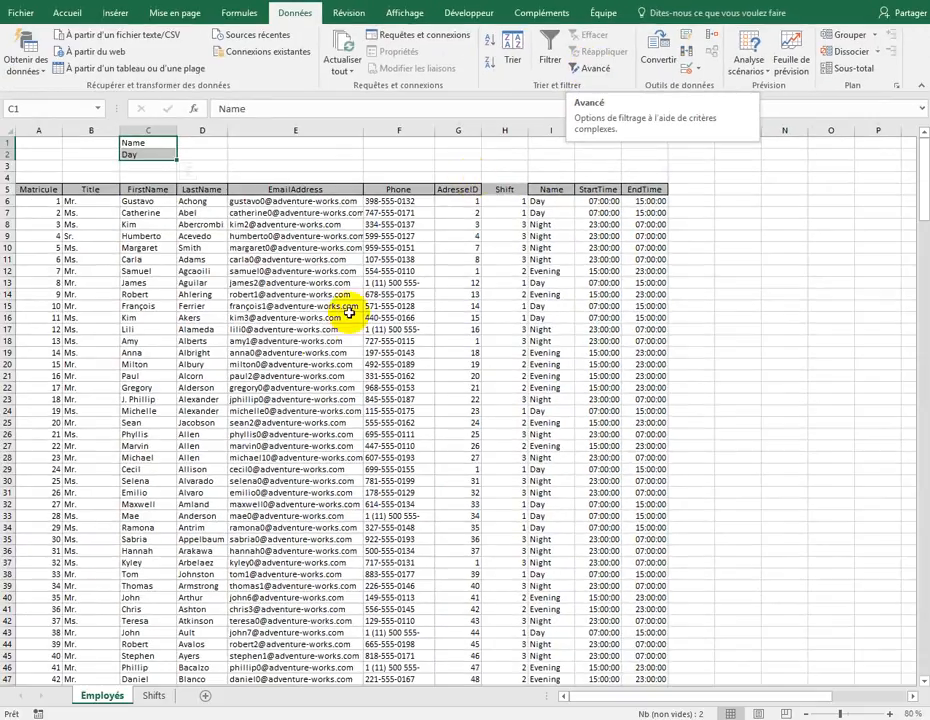
Apply an advanced filter in place to the list $A$5:$K$271 using C1:C2 as the criteria range, and look through the filtered rows.
{"action": "left_click", "coordinate": [257, 259]}
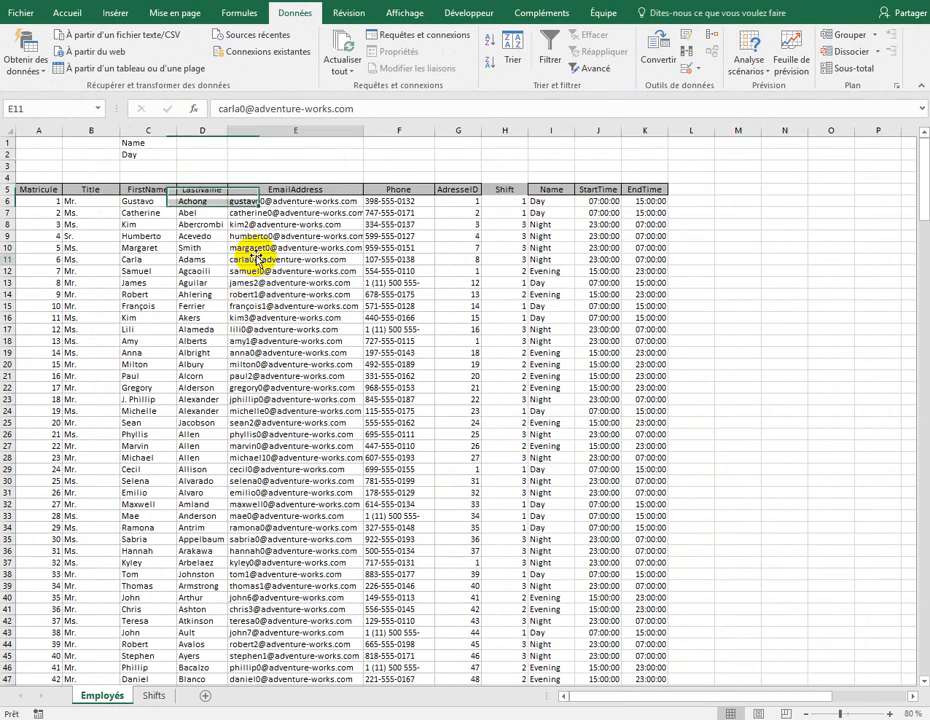
{"action": "left_click", "coordinate": [594, 72]}
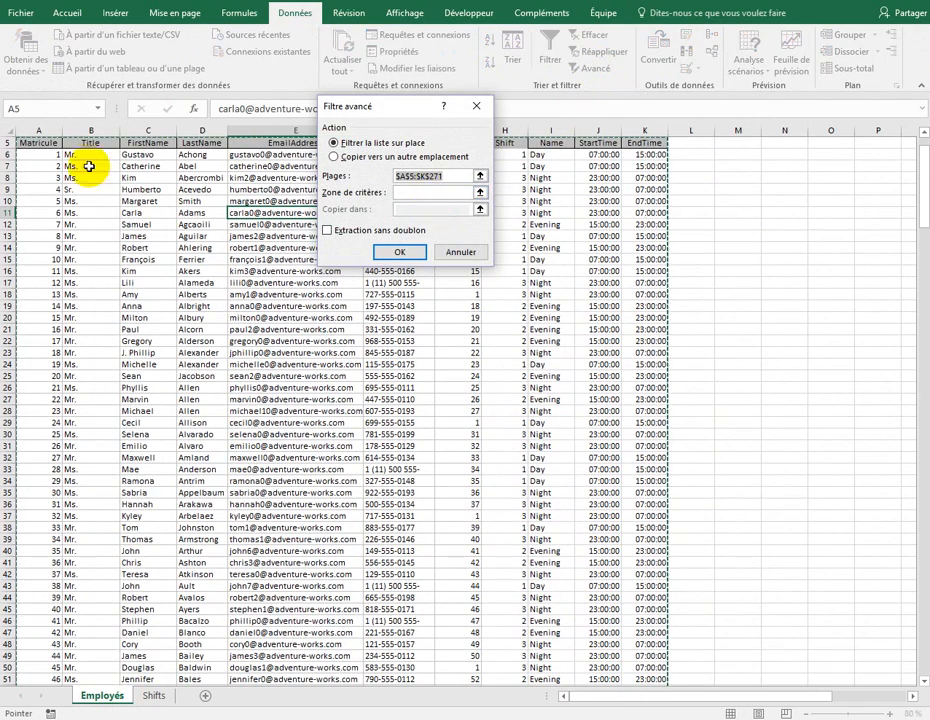
{"action": "left_click", "coordinate": [465, 176]}
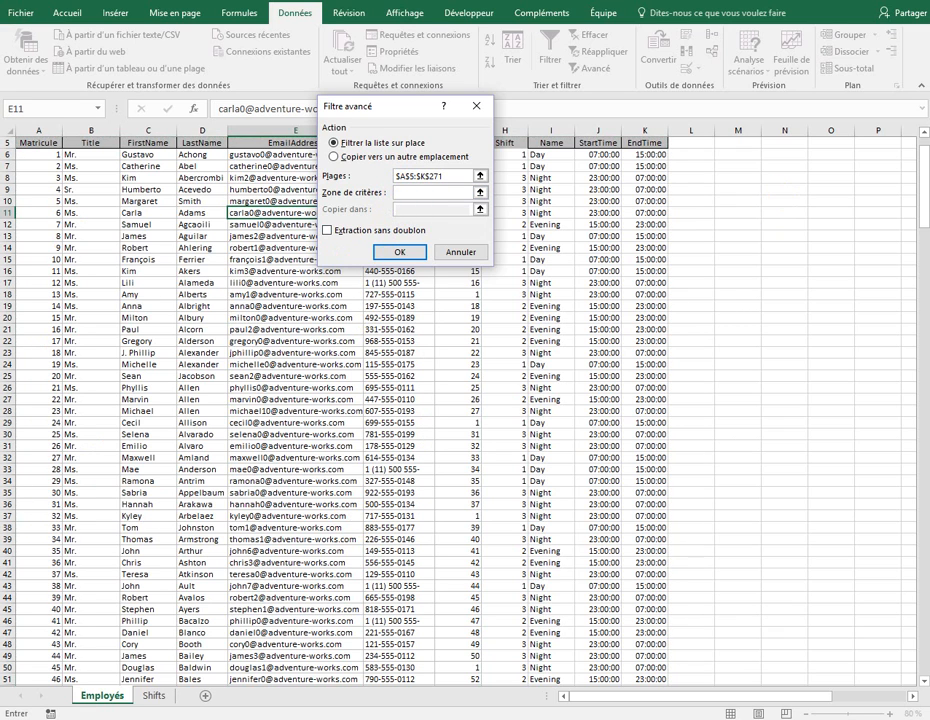
{"action": "scroll", "coordinate": [924, 165], "scroll_direction": "up", "scroll_amount": 2}
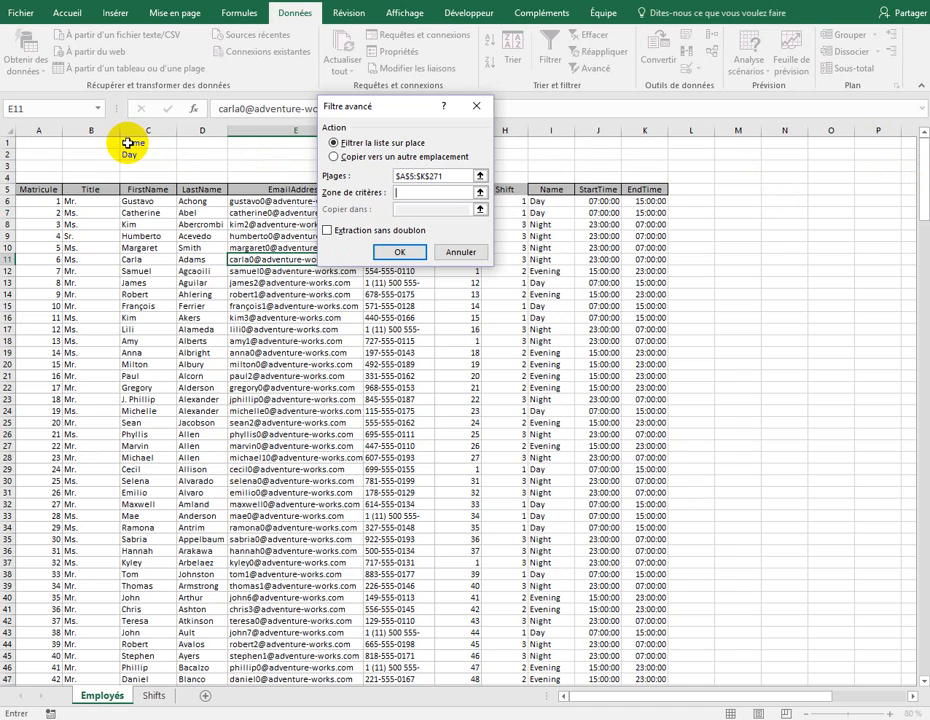
{"action": "left_click_drag", "start_coordinate": [143, 150], "coordinate": [143, 157]}
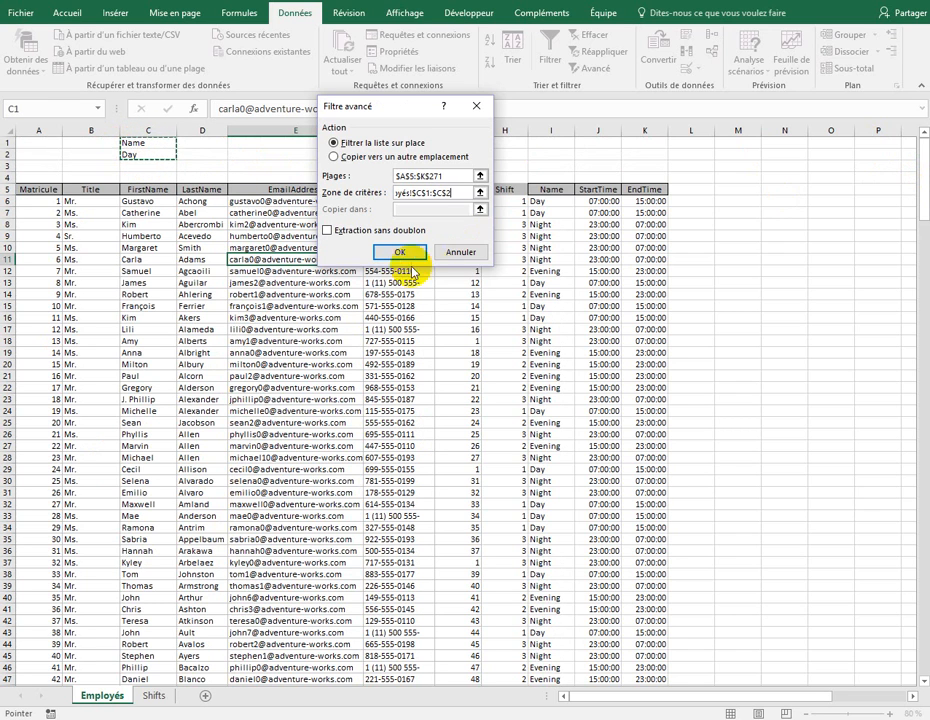
{"action": "left_click", "coordinate": [398, 253]}
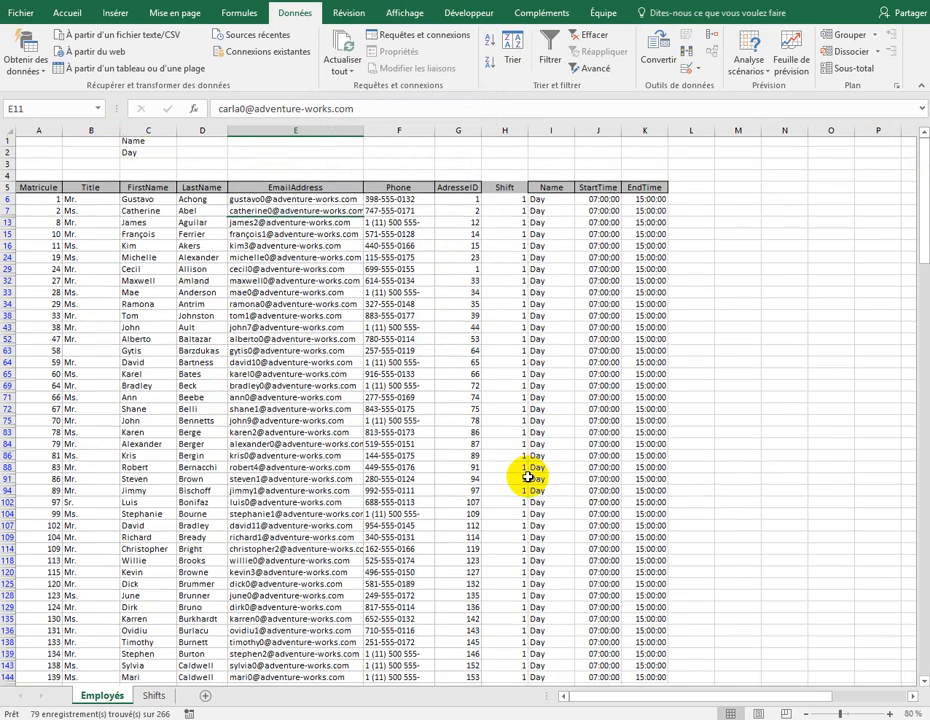
{"action": "scroll", "coordinate": [528, 478], "scroll_direction": "down", "scroll_amount": 4}
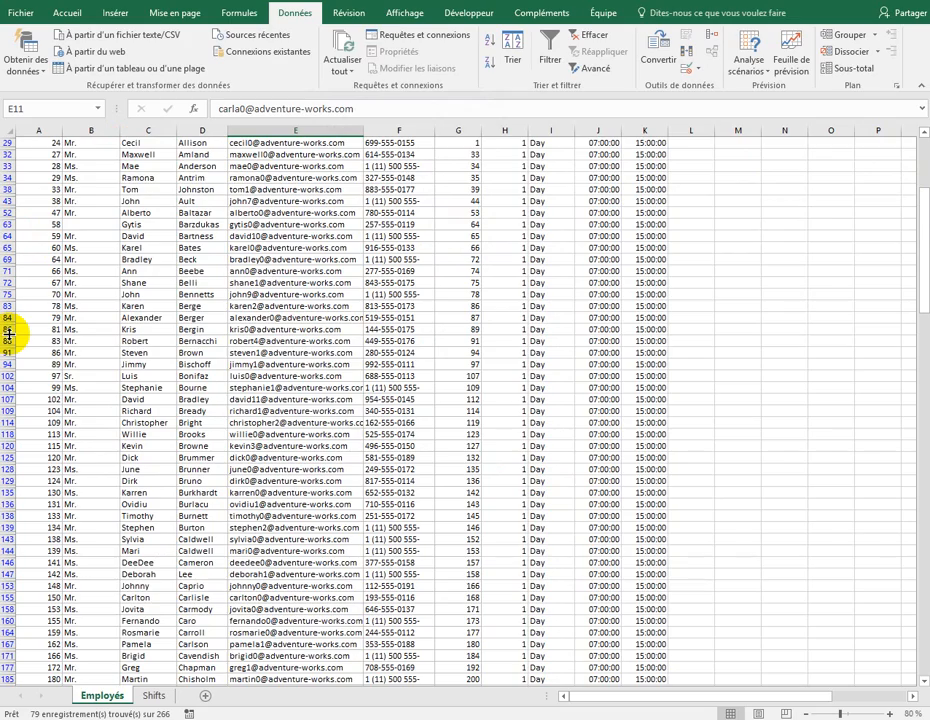
{"action": "scroll", "coordinate": [8, 333], "scroll_direction": "up", "scroll_amount": 4}
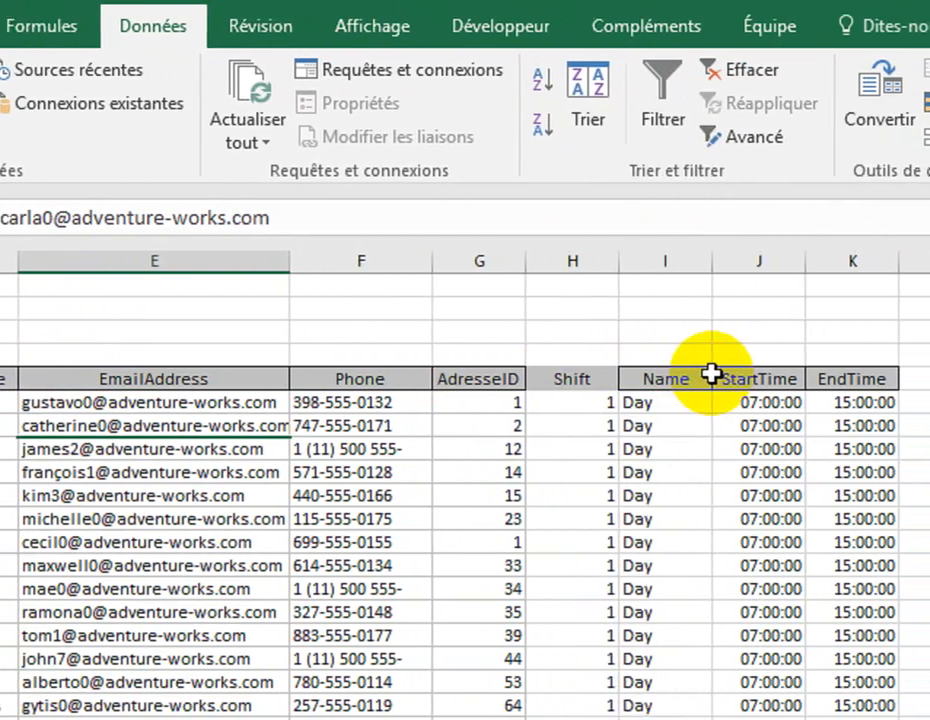
Clear the filter, and extract matching rows from $A$5:$K$271 to M5 with an advanced filter using criteria range $C$1:$C$2.
{"action": "left_click", "coordinate": [875, 72]}
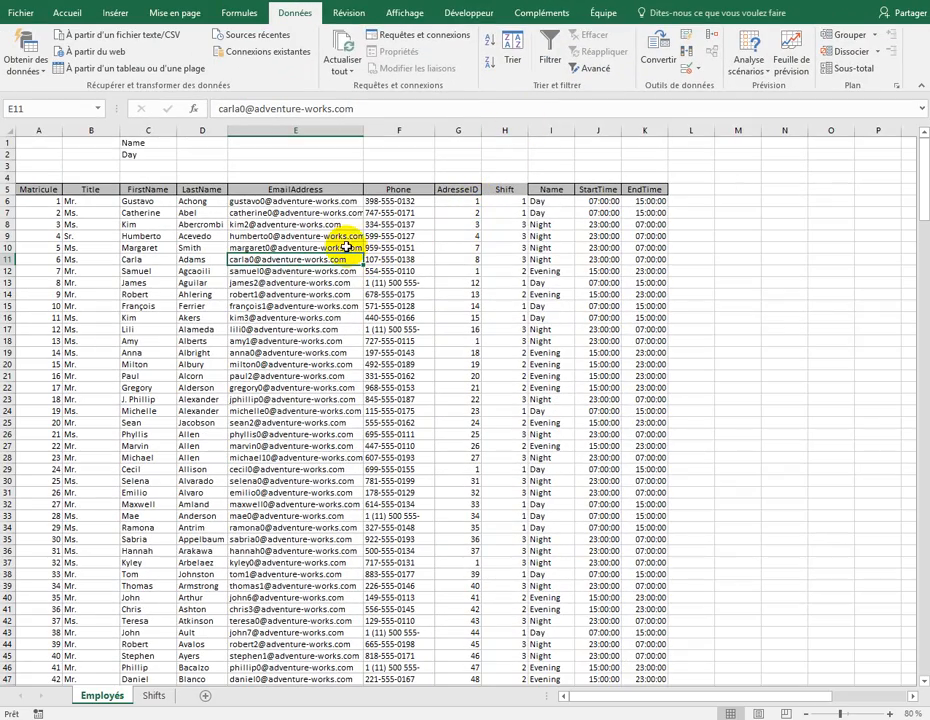
{"action": "left_click", "coordinate": [596, 67]}
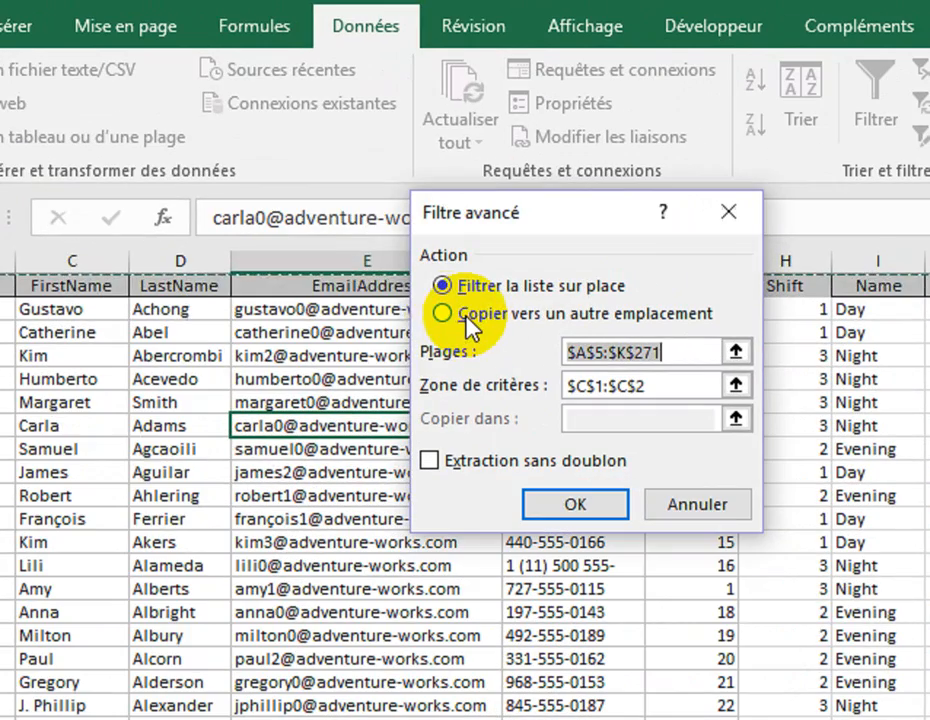
{"action": "left_click", "coordinate": [334, 158]}
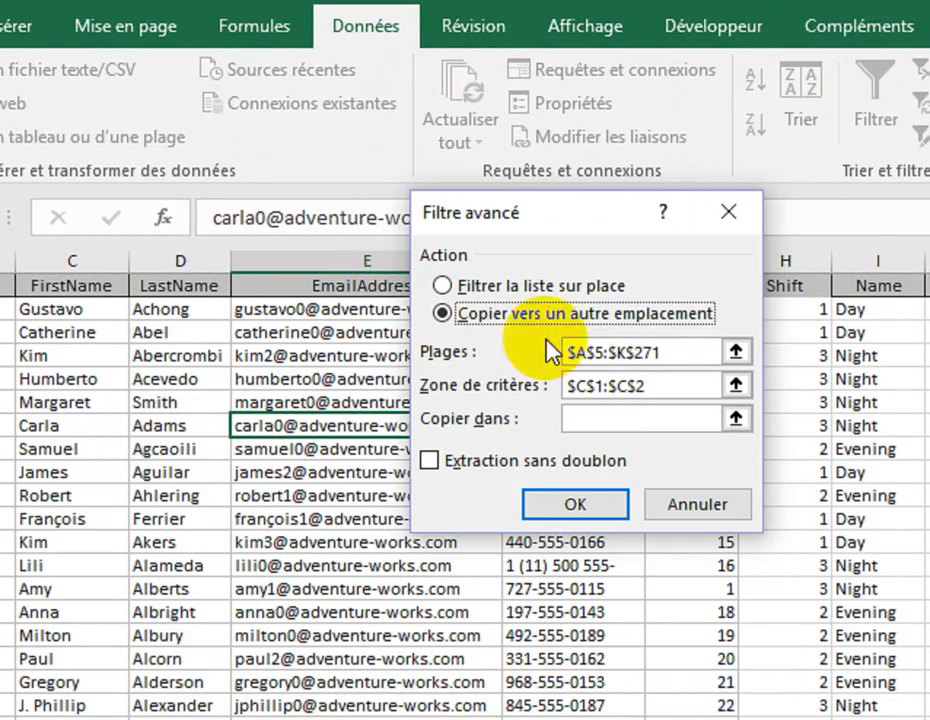
{"action": "left_click", "coordinate": [602, 418]}
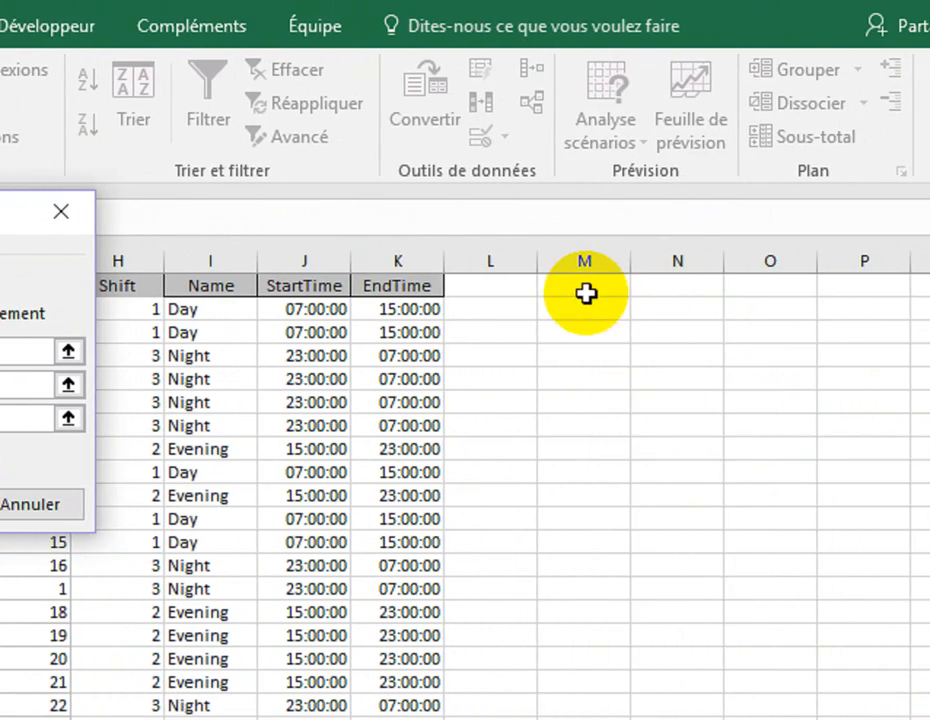
{"action": "left_click", "coordinate": [585, 290]}
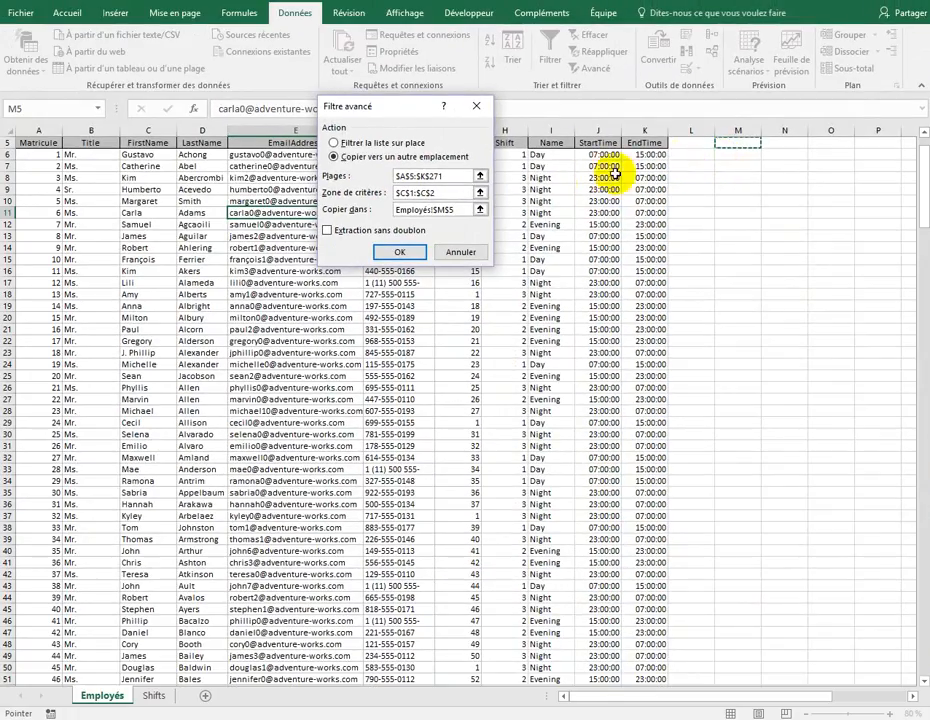
{"action": "left_click", "coordinate": [386, 251]}
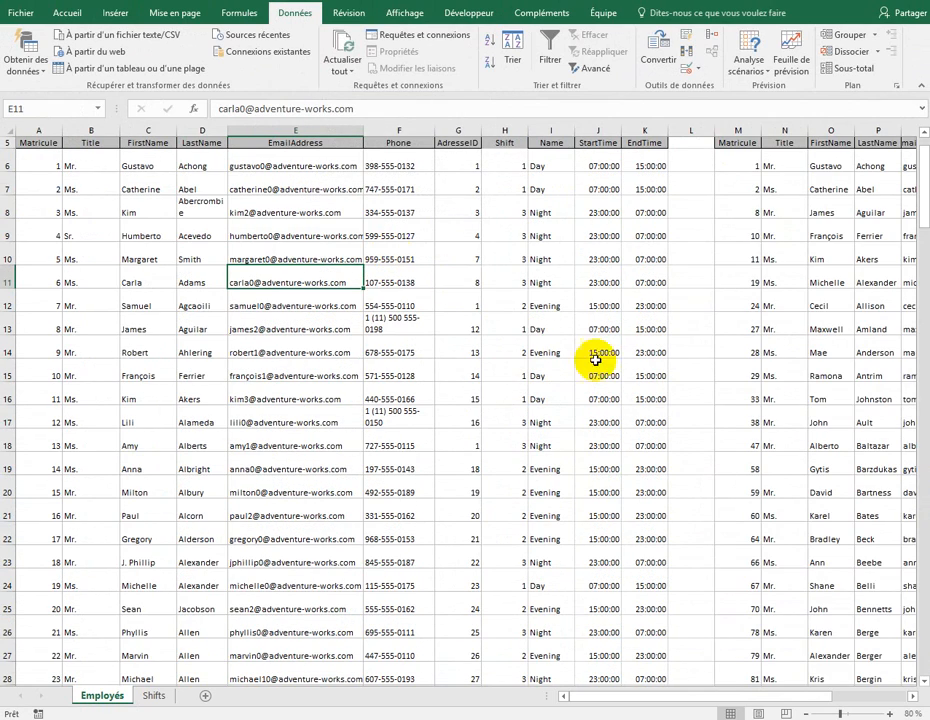
Examine the extracted rows in columns M to W, checking the shift names and AdresseID values.
{"action": "left_click_drag", "start_coordinate": [810, 700], "coordinate": [909, 697]}
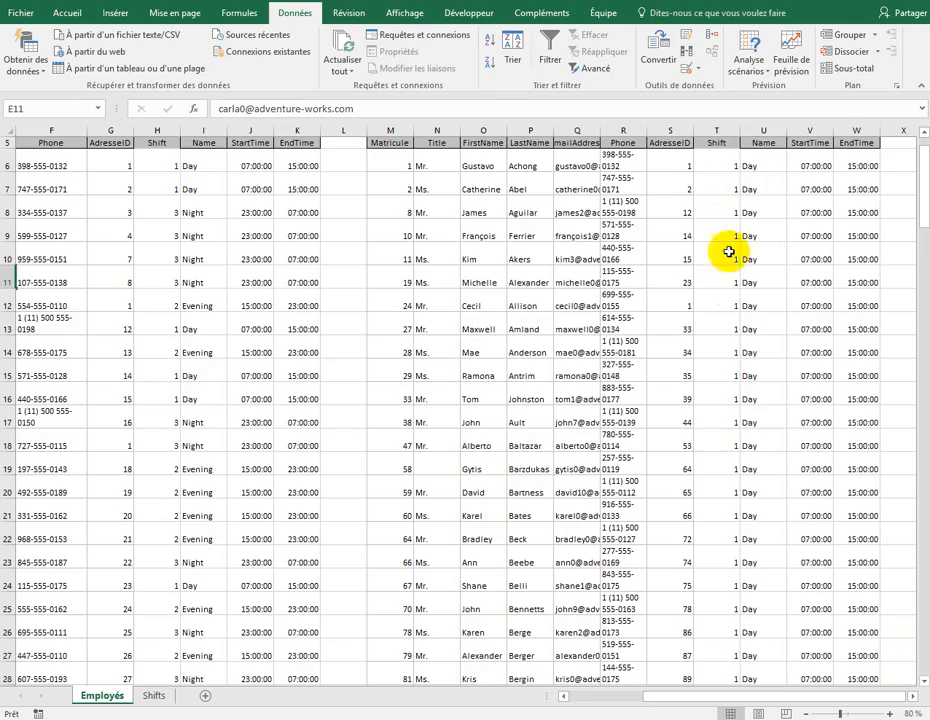
{"action": "scroll", "coordinate": [734, 376], "scroll_direction": "down", "scroll_amount": 15}
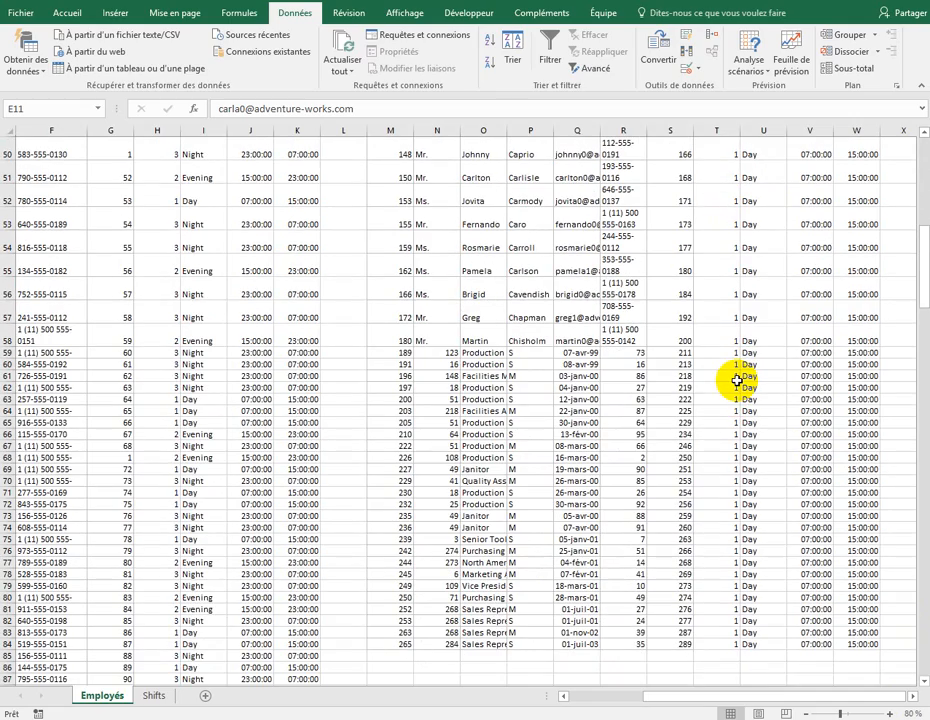
{"action": "scroll", "coordinate": [736, 380], "scroll_direction": "up", "scroll_amount": 16}
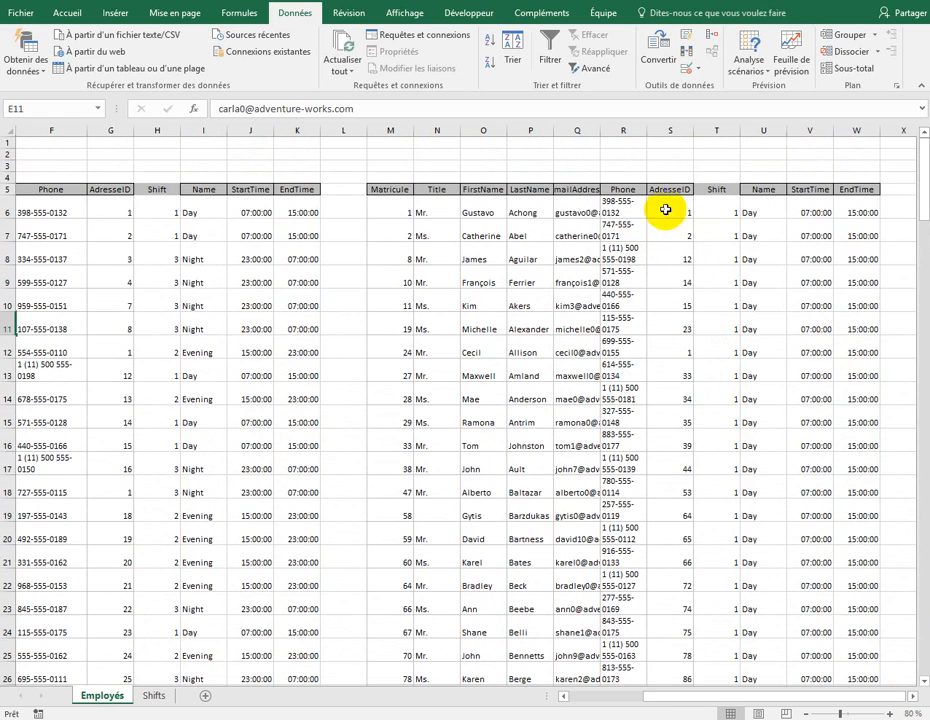
{"action": "left_click", "coordinate": [685, 213]}
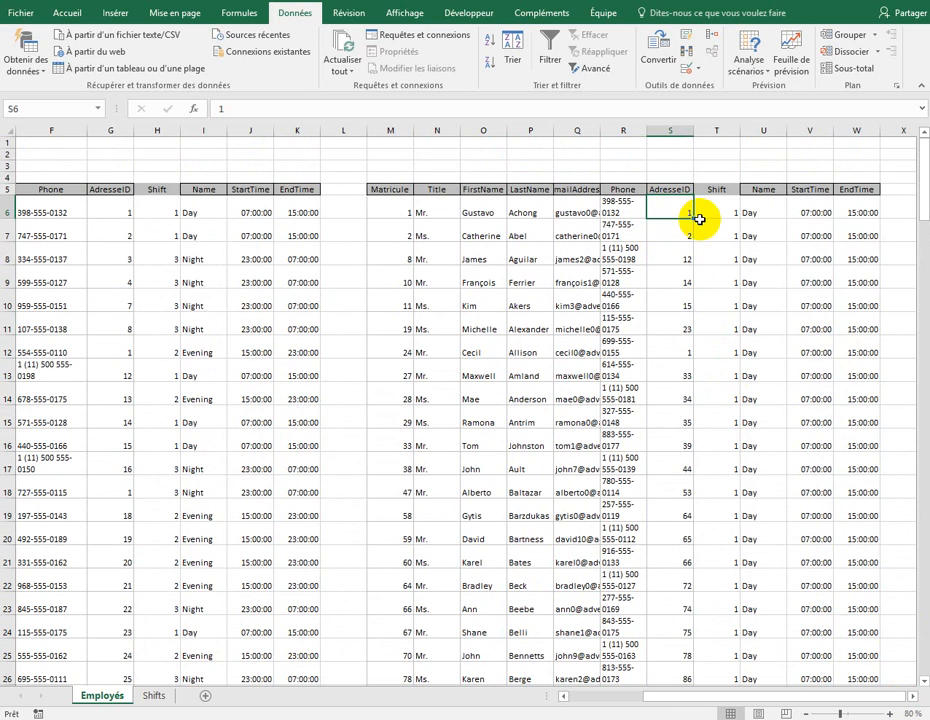
{"action": "left_click", "coordinate": [686, 354]}
{"action": "scroll", "coordinate": [670, 446], "scroll_direction": "down", "scroll_amount": 4}
{"action": "scroll", "coordinate": [675, 480], "scroll_direction": "up", "scroll_amount": 4}
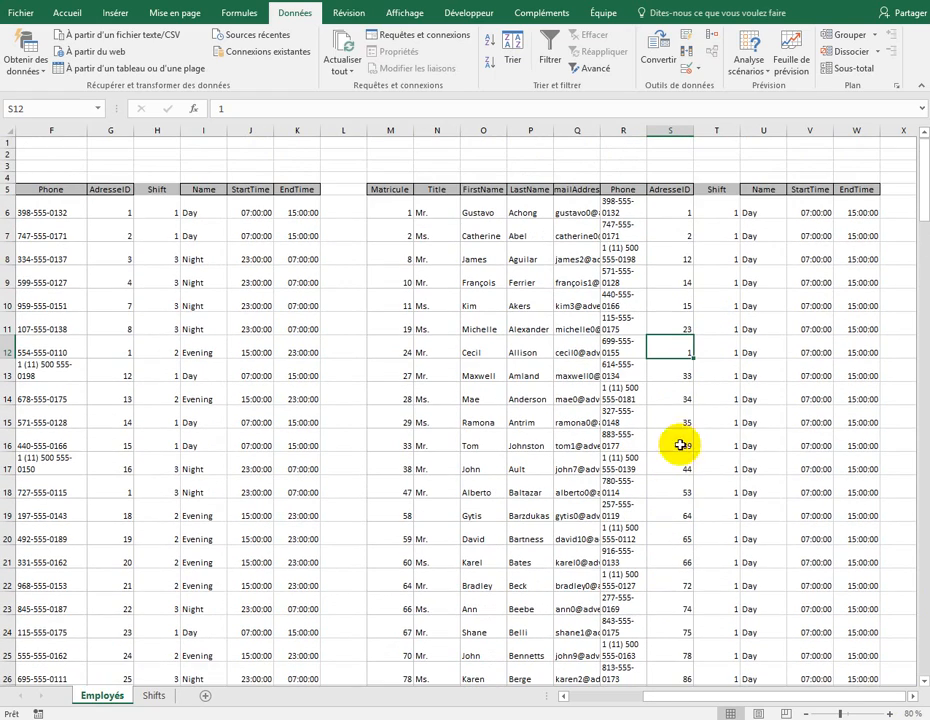
Add a second criterion beside Name and Day by copying the AdresseID header and value 1 from G5:G6 to D1:D2.
{"action": "left_click_drag", "start_coordinate": [650, 696], "coordinate": [533, 678]}
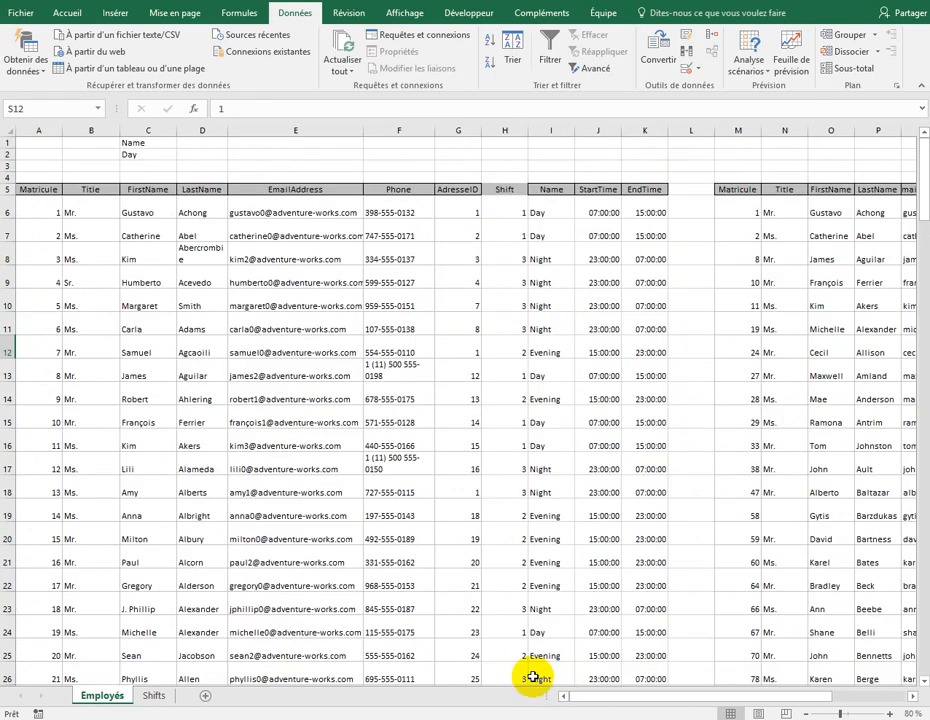
{"action": "left_click_drag", "start_coordinate": [150, 154], "coordinate": [158, 140]}
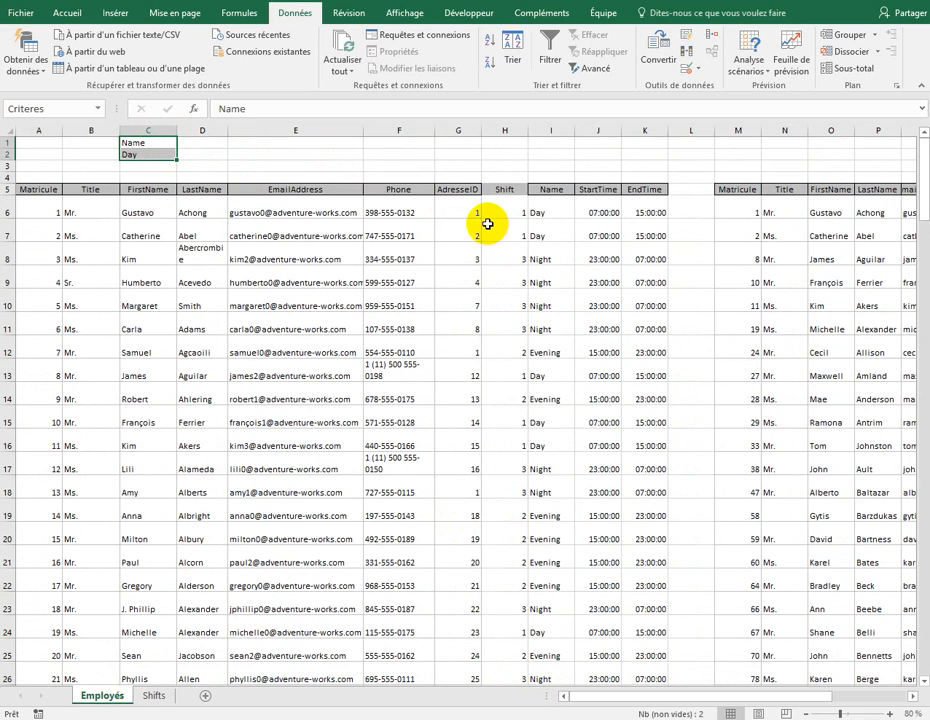
{"action": "left_click", "coordinate": [462, 190]}
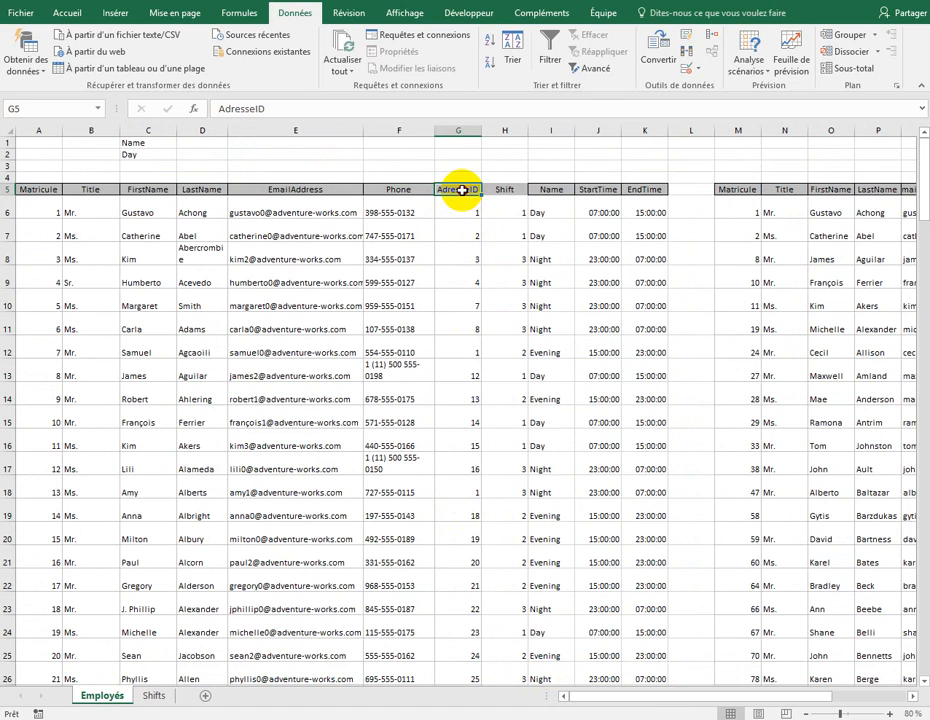
{"action": "left_click_drag", "start_coordinate": [462, 190], "coordinate": [462, 202]}
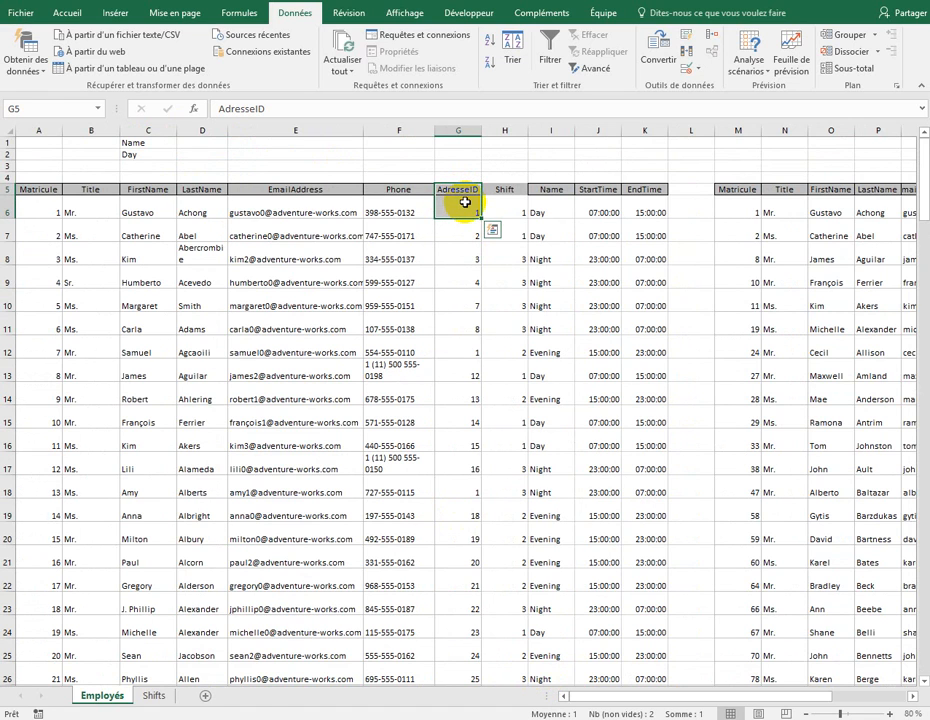
{"action": "key", "text": "ctrl+c"}
{"action": "left_click", "coordinate": [208, 141]}
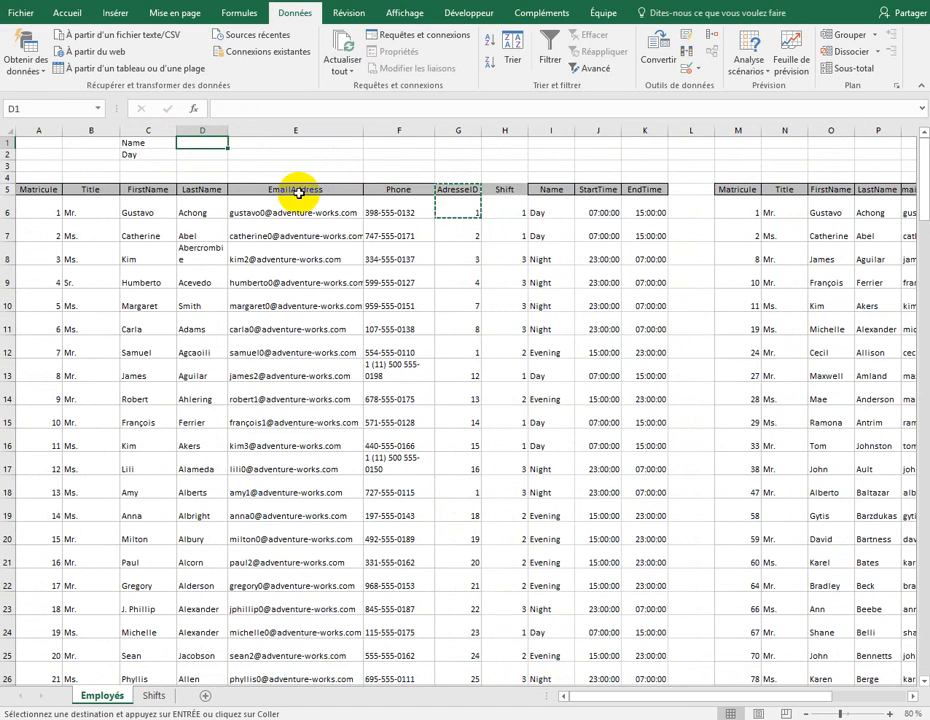
{"action": "key", "text": "ctrl+v"}
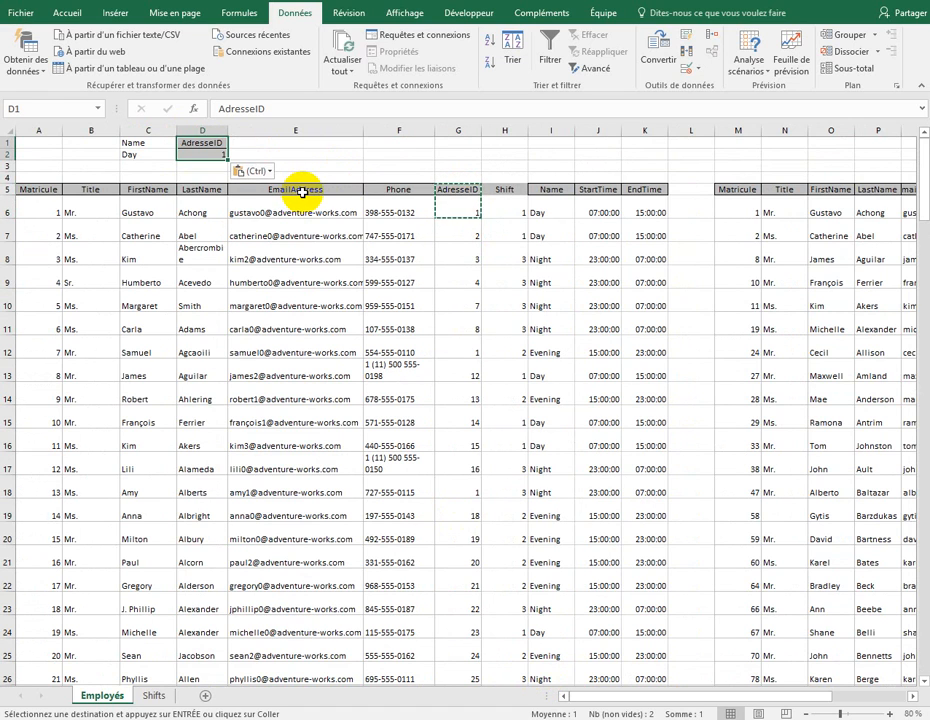
{"action": "left_click", "coordinate": [167, 150]}
Rerun the advanced filter on $A$5:$K$271, copying the results to $M$5:$W$5 with C1:D2 as the criteria range.
{"action": "left_click", "coordinate": [250, 280]}
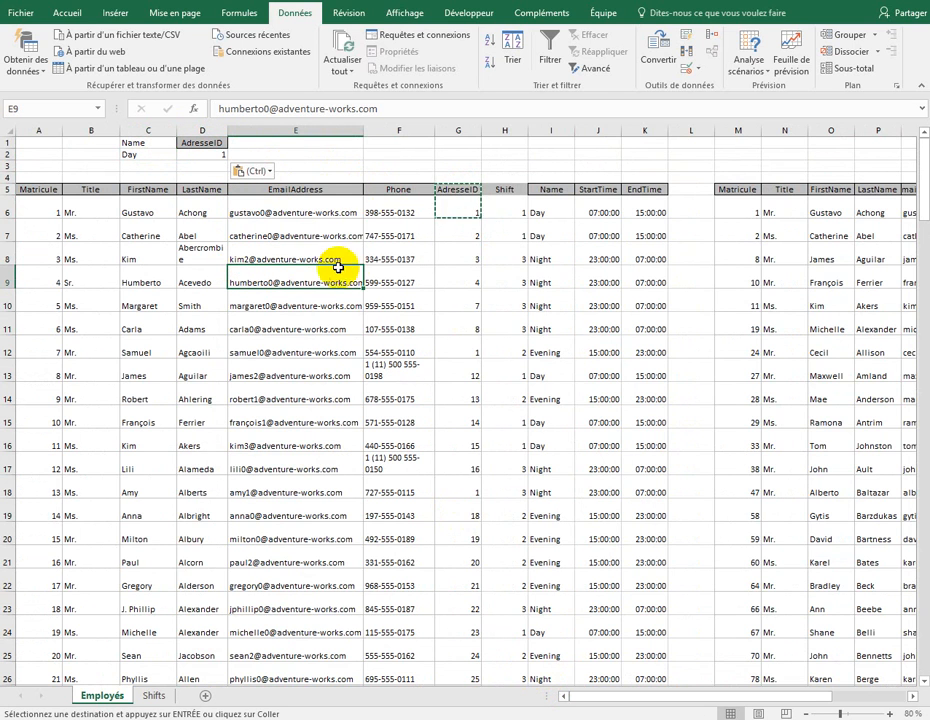
{"action": "left_click", "coordinate": [588, 67]}
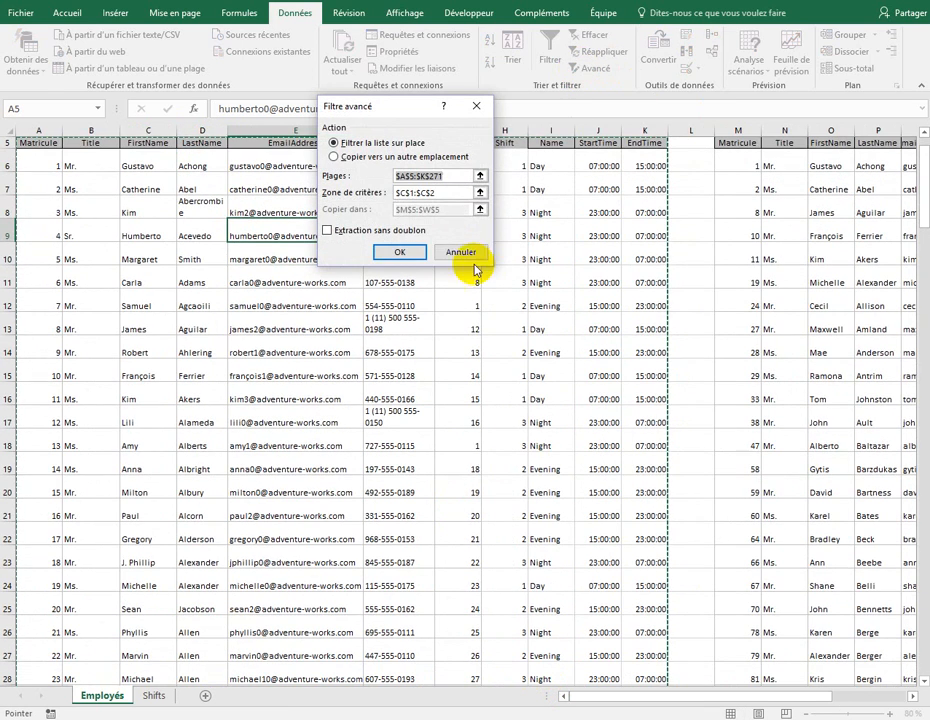
{"action": "left_click", "coordinate": [334, 156]}
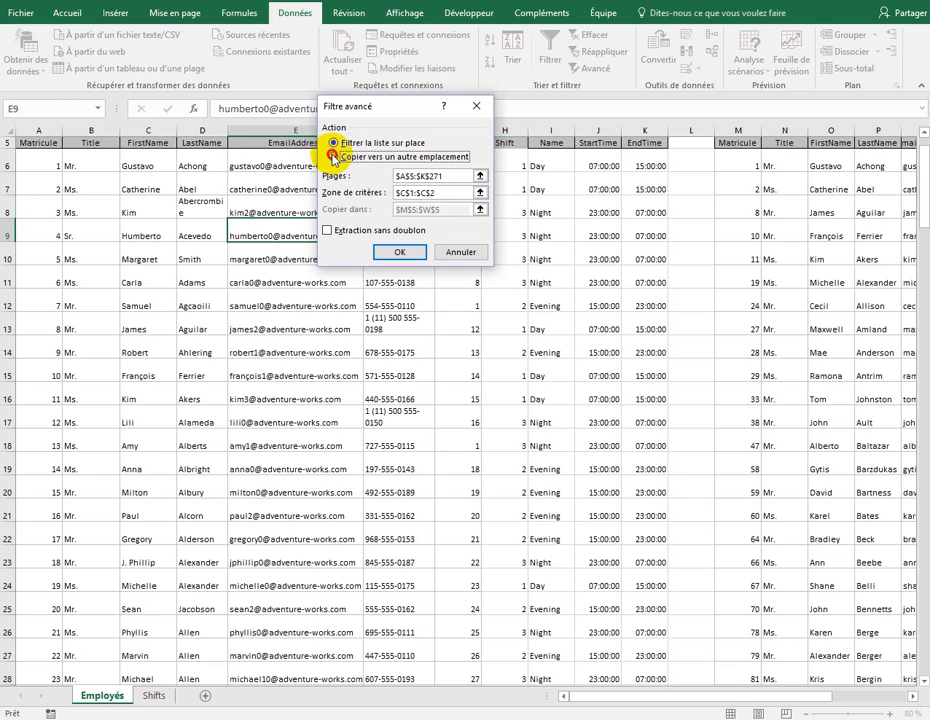
{"action": "left_click", "coordinate": [421, 192]}
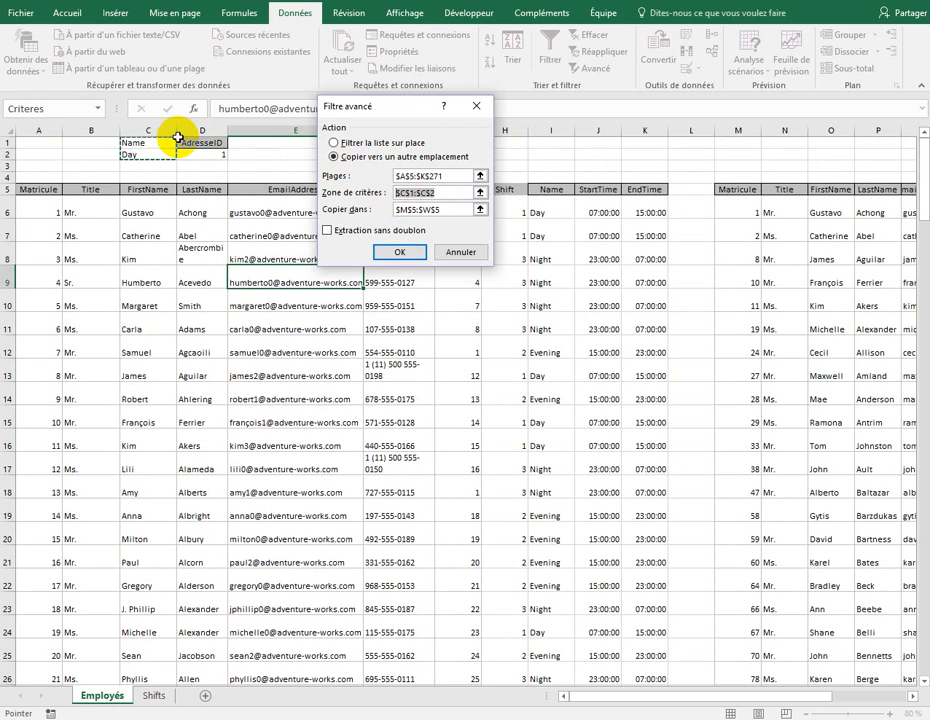
{"action": "left_click_drag", "start_coordinate": [152, 144], "coordinate": [206, 151]}
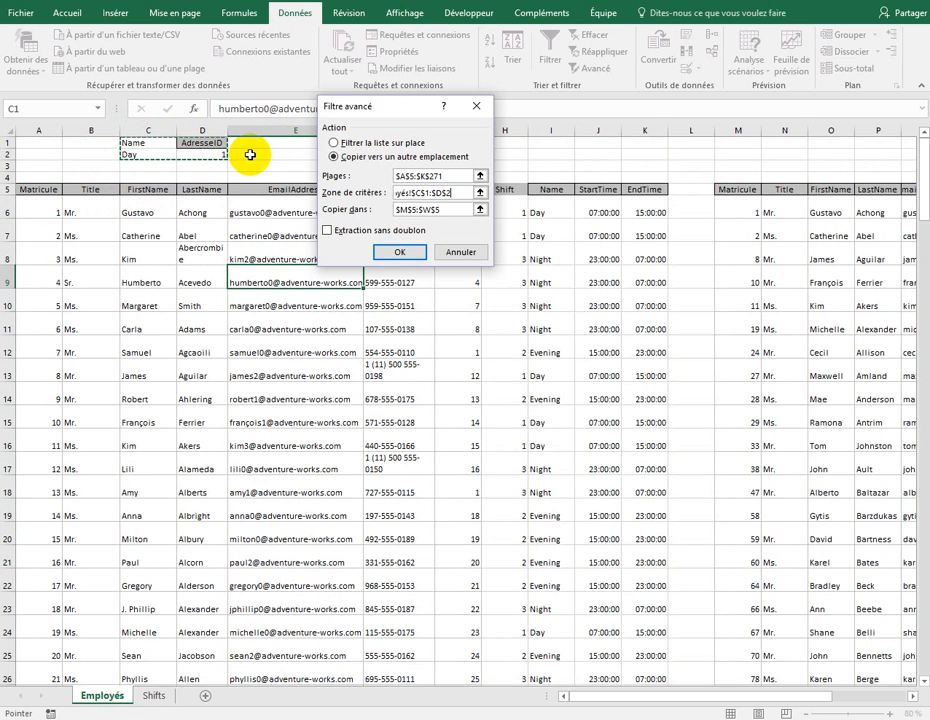
{"action": "left_click", "coordinate": [390, 254]}
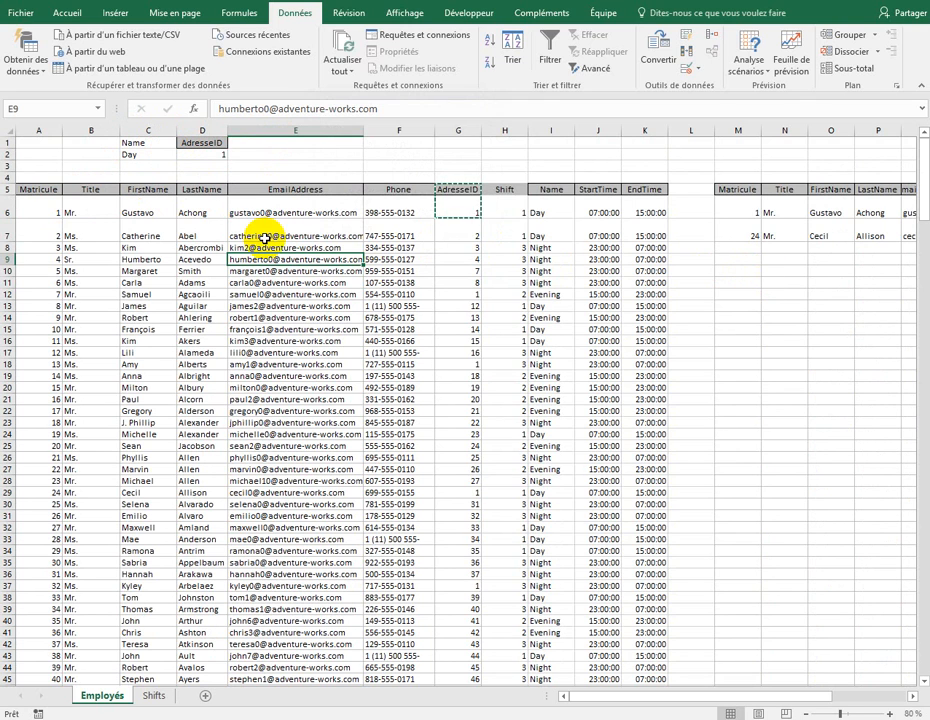
Examine the extracted rows in M6:W7, comparing their AdresseID and Name values with the criteria in C1:D2.
{"action": "left_click_drag", "start_coordinate": [702, 697], "coordinate": [808, 706]}
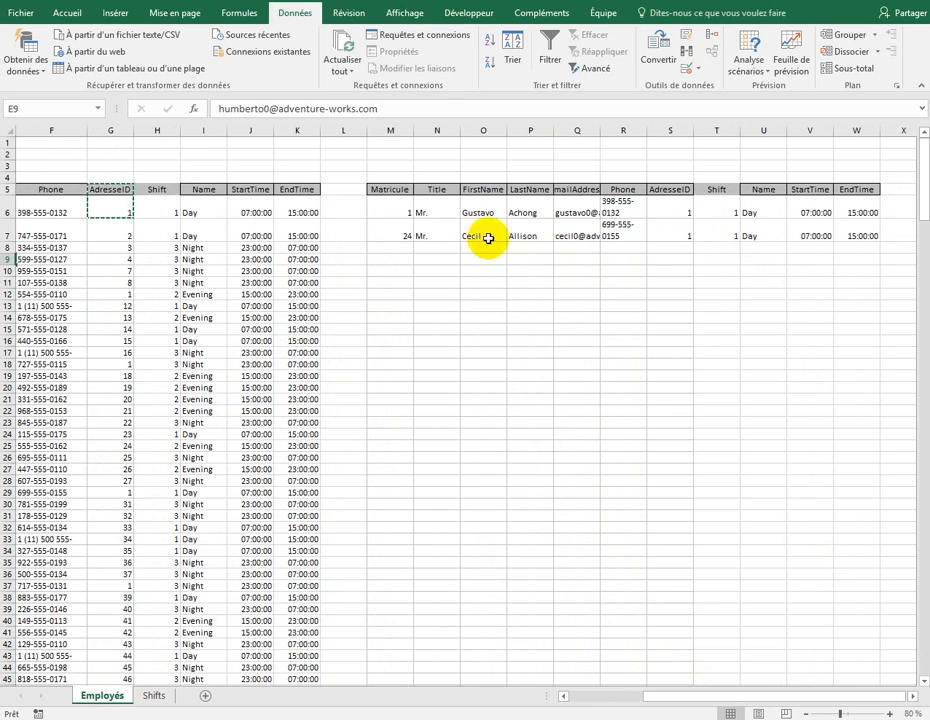
{"action": "left_click_drag", "start_coordinate": [405, 208], "coordinate": [857, 239]}
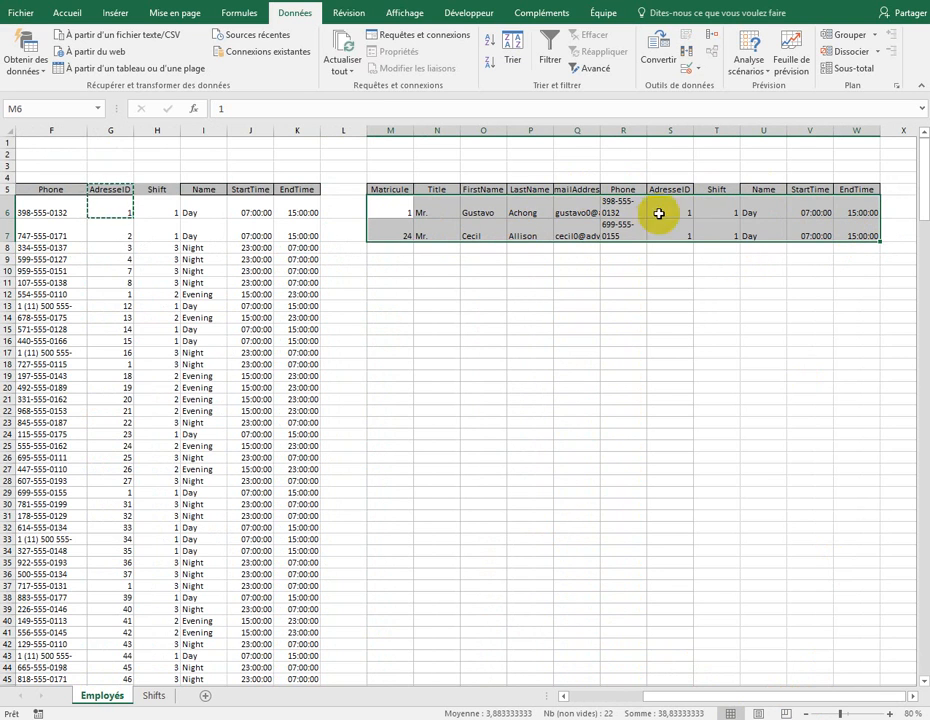
{"action": "left_click", "coordinate": [690, 213]}
{"action": "left_click", "coordinate": [687, 234]}
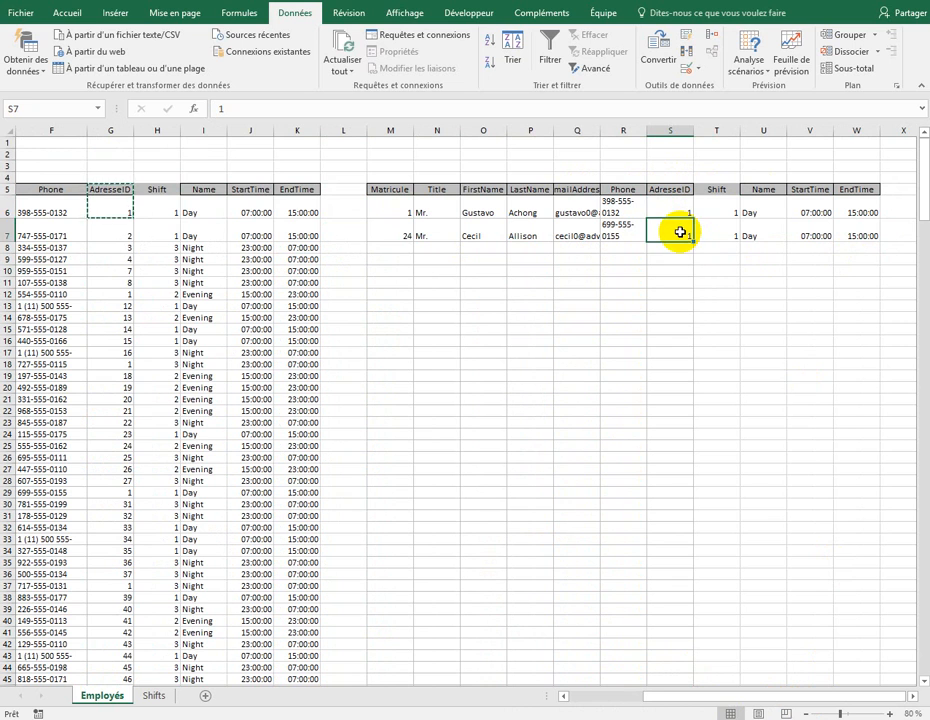
{"action": "key", "text": "ctrl+v"}
{"action": "left_click_drag", "start_coordinate": [733, 700], "coordinate": [588, 695]}
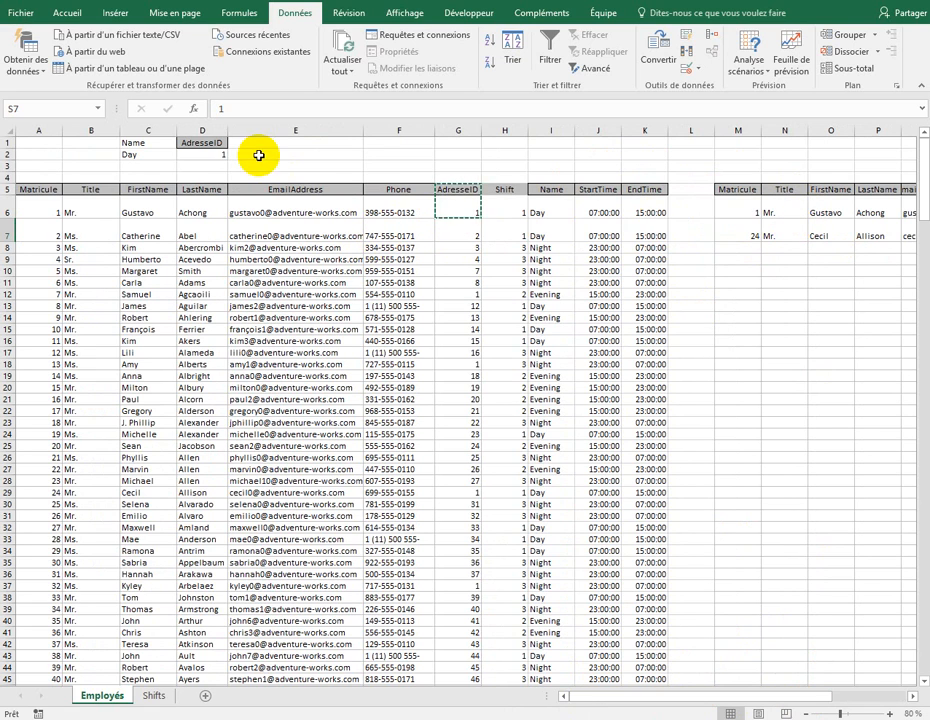
{"action": "mouse_move", "coordinate": [738, 212]}
{"action": "left_mouse_down"}
{"action": "mouse_move", "coordinate": [743, 228]}
{"action": "mouse_move", "coordinate": [818, 230]}
{"action": "mouse_move", "coordinate": [738, 235]}
{"action": "left_mouse_up"}
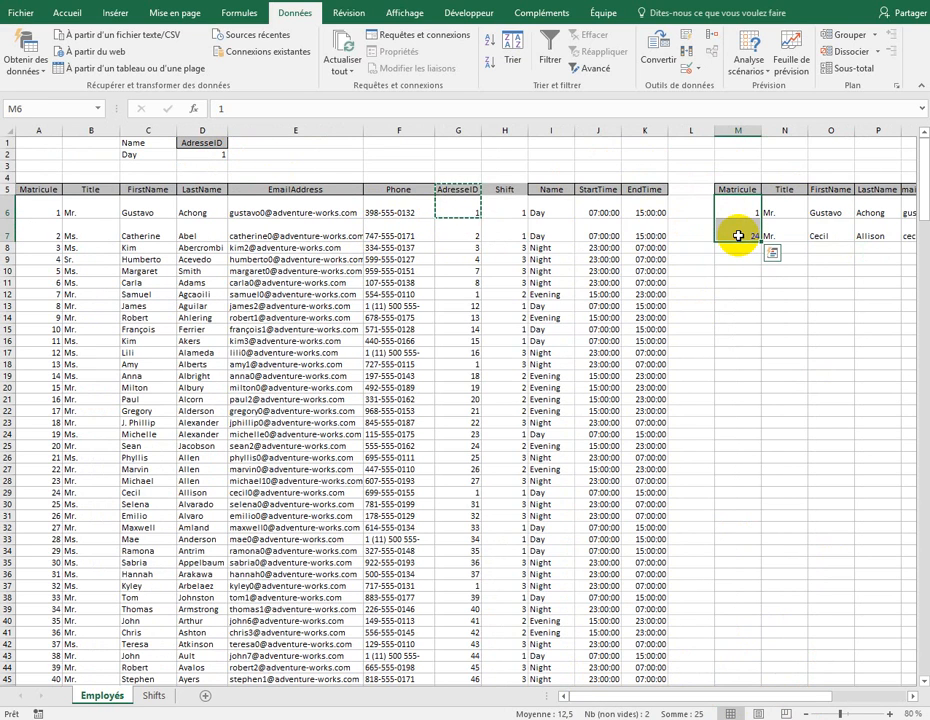